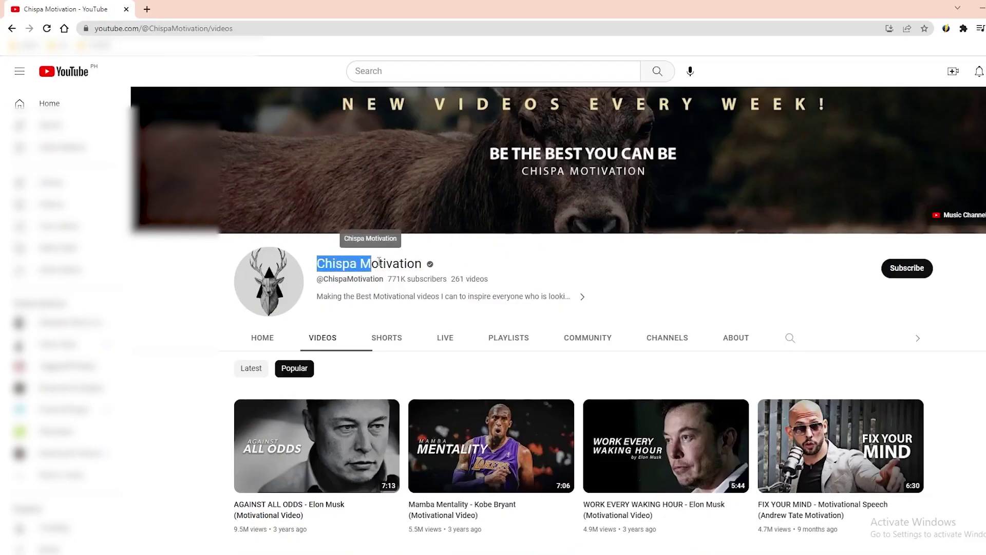
# Go to the Law of Attraction Coaching YouTube channel
pyautogui.scroll(-3, 355, 235)
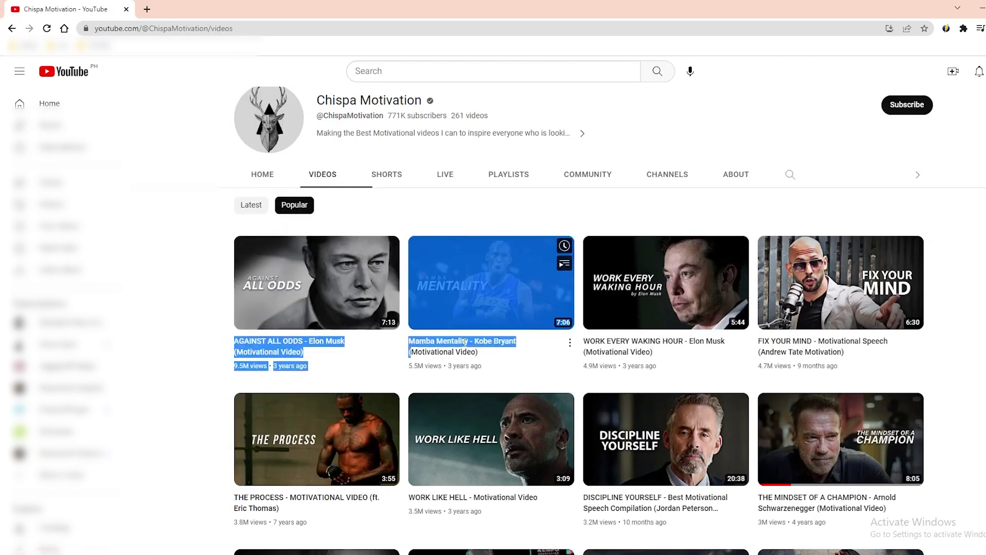
pyautogui.moveTo(750, 351); pyautogui.dragTo(870, 364)
pyautogui.click(954, 320)
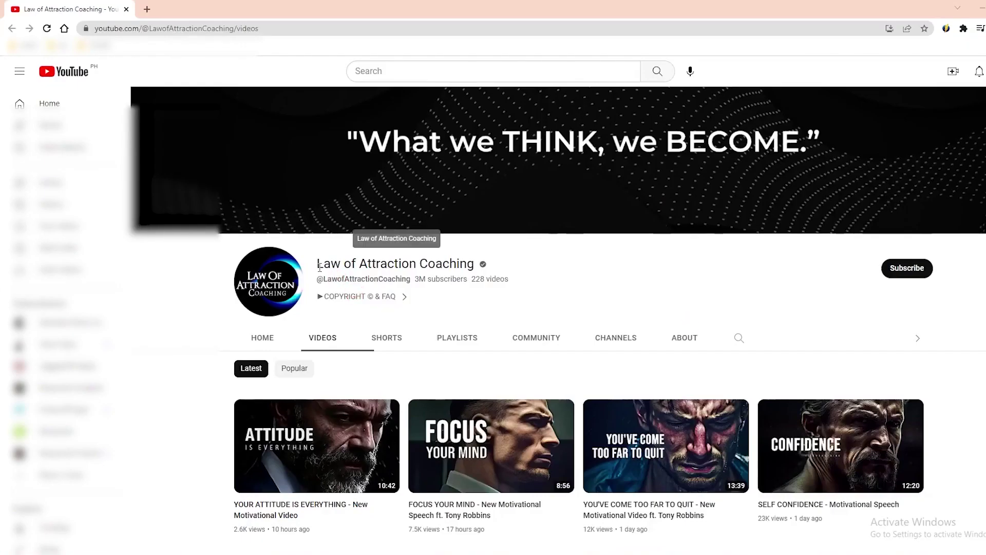
# Sort the channel's videos by Popular, then go back to its Home tab
pyautogui.click(294, 368)
pyautogui.scroll(-3, 283, 333)
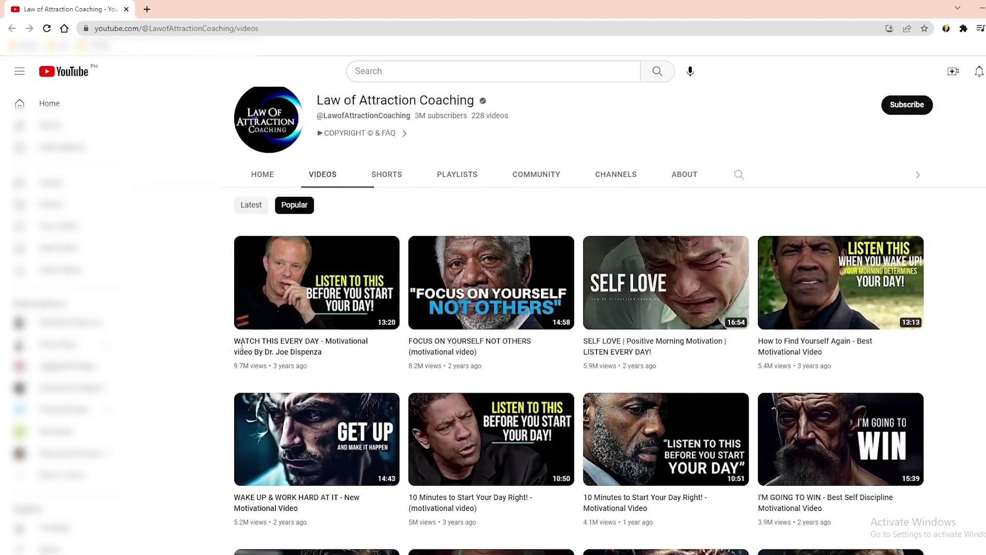
pyautogui.moveTo(242, 344)
pyautogui.mouseDown()
pyautogui.moveTo(455, 364)
pyautogui.moveTo(864, 372)
pyautogui.mouseUp()
pyautogui.click(845, 374)
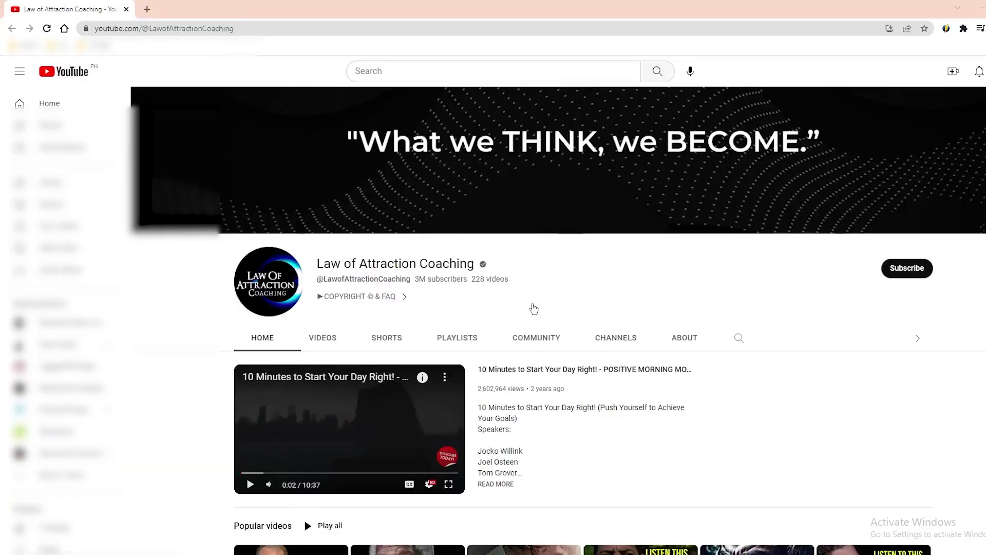
# From the Popular videos, play 'Focus on Yourself Not Others' and seek ahead
pyautogui.scroll(-3, 533, 308)
pyautogui.click(321, 172)
pyautogui.click(309, 368)
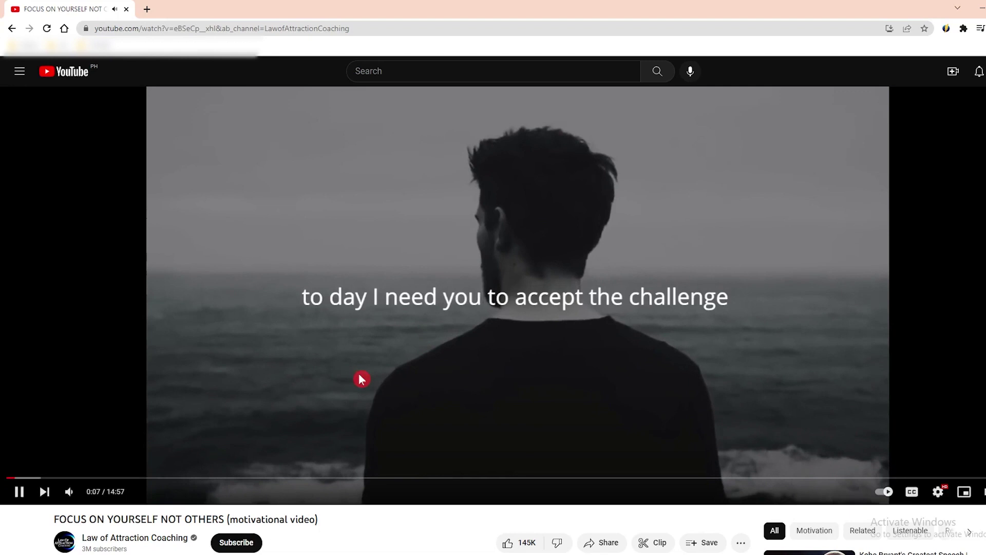
pyautogui.moveTo(10, 477); pyautogui.dragTo(28, 480)
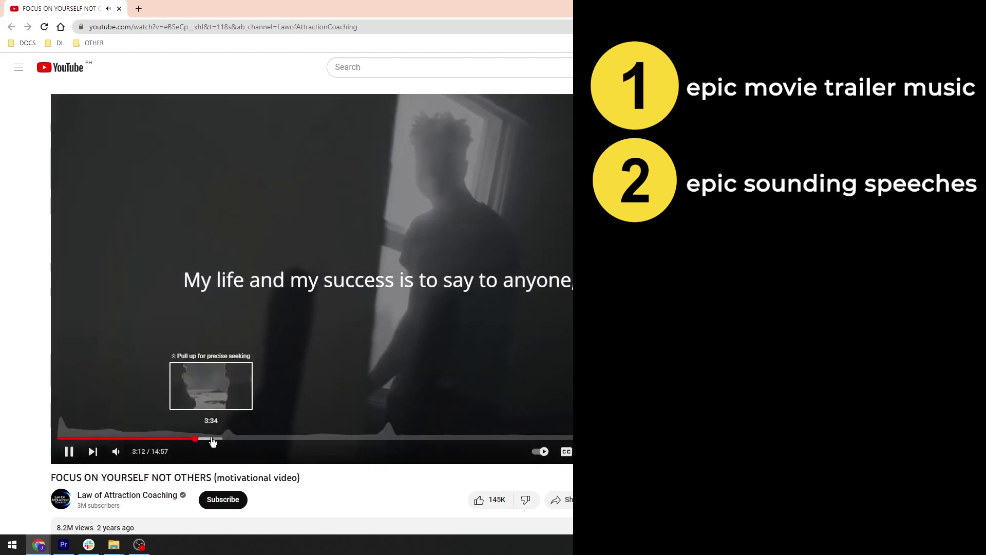
# Jump through the video's later scenes, past 5:20 and 8 minutes to about 11 minutes
pyautogui.click(211, 439)
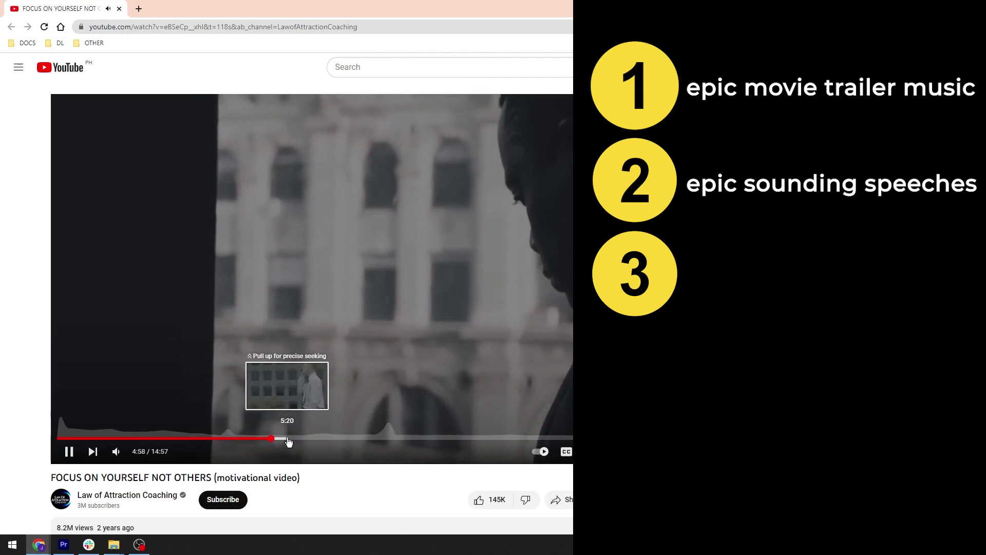
pyautogui.click(289, 441)
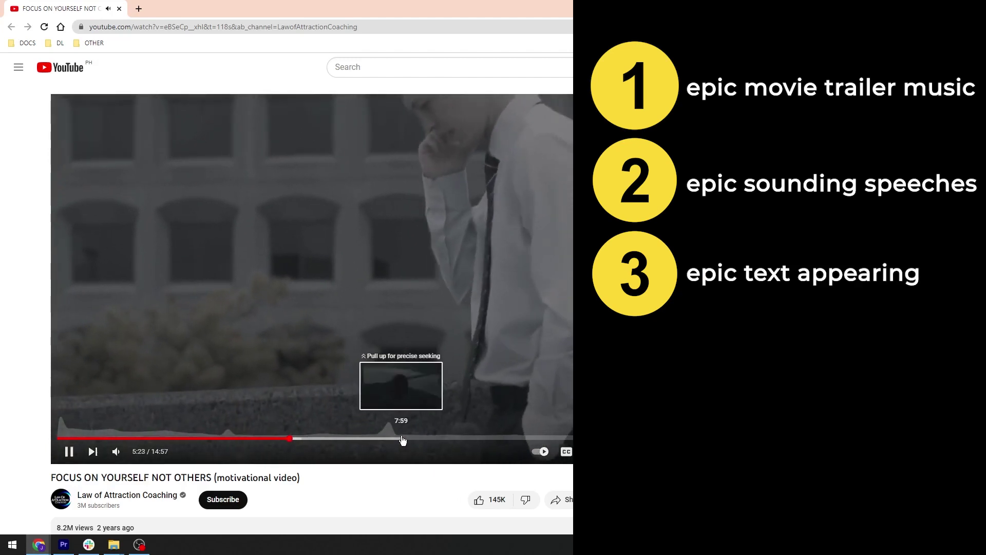
pyautogui.moveTo(402, 441); pyautogui.dragTo(414, 436)
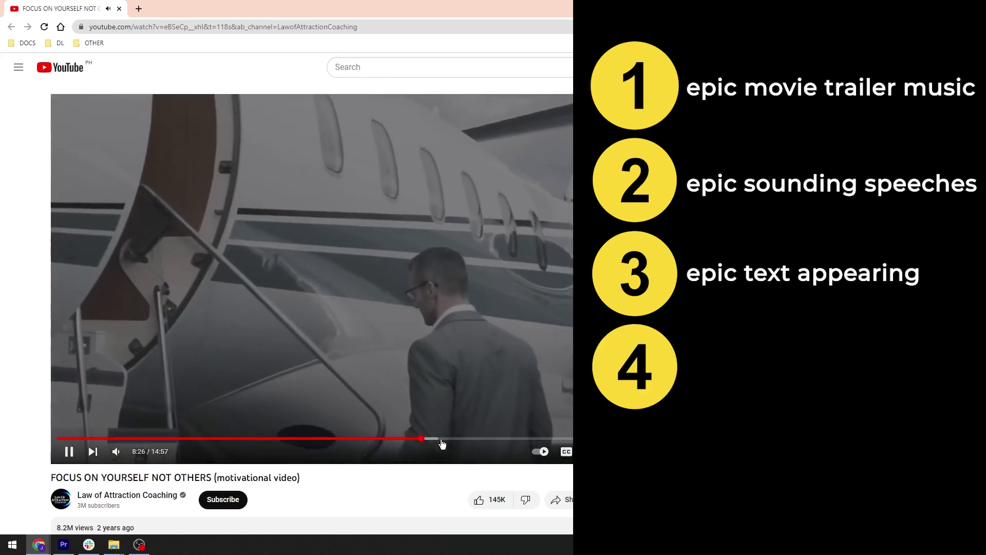
pyautogui.click(439, 439)
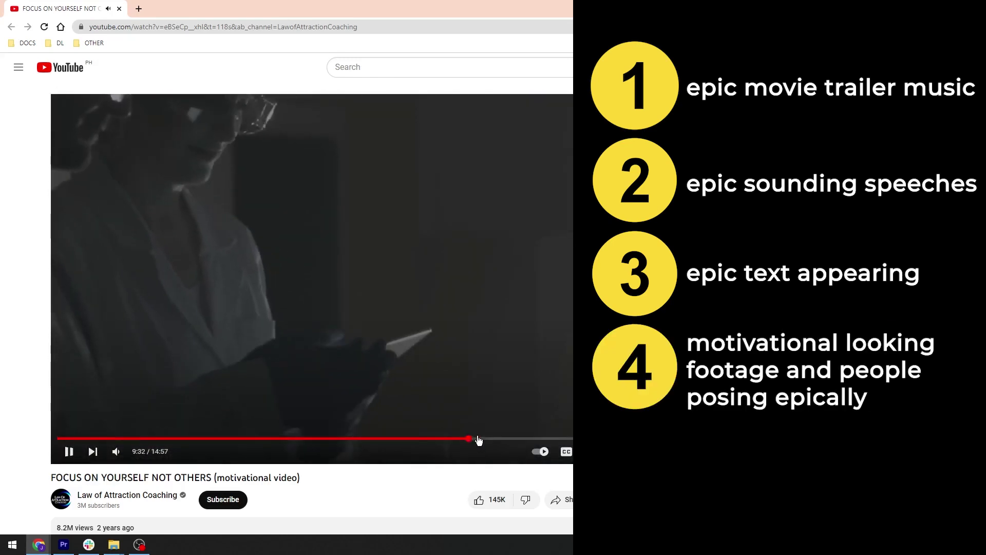
pyautogui.moveTo(478, 441); pyautogui.dragTo(538, 439)
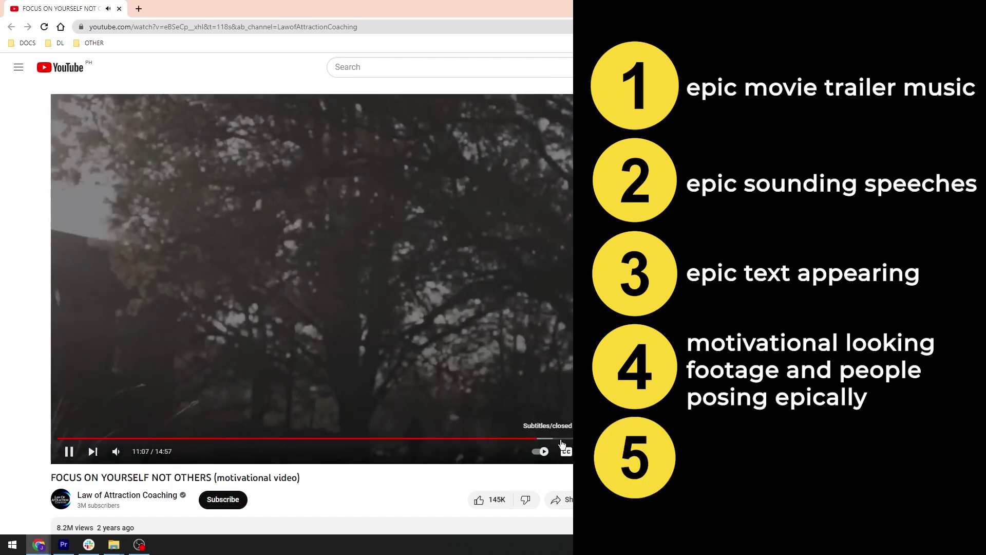
# Turn on English captions and move playback on to about 12 minutes
pyautogui.click(566, 451)
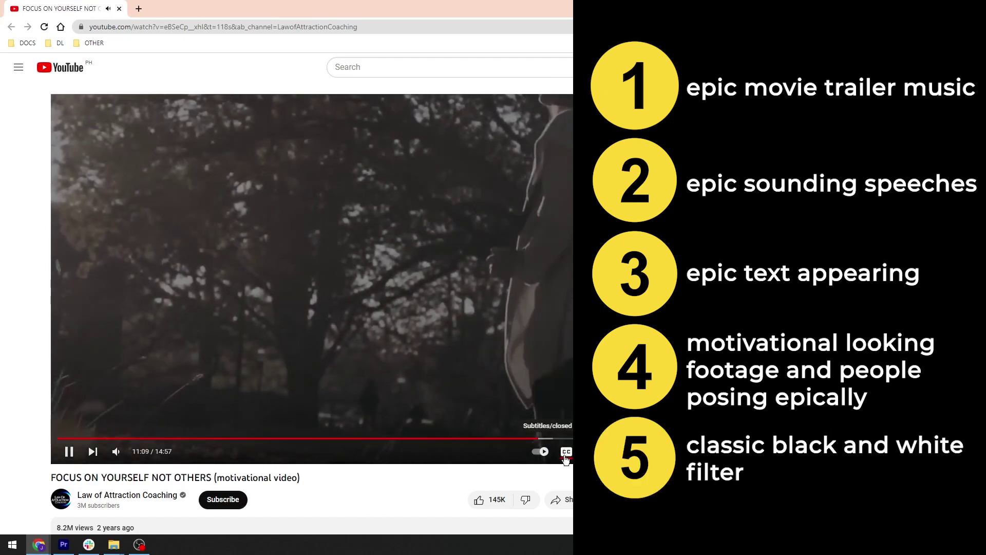
pyautogui.moveTo(548, 439); pyautogui.dragTo(558, 438)
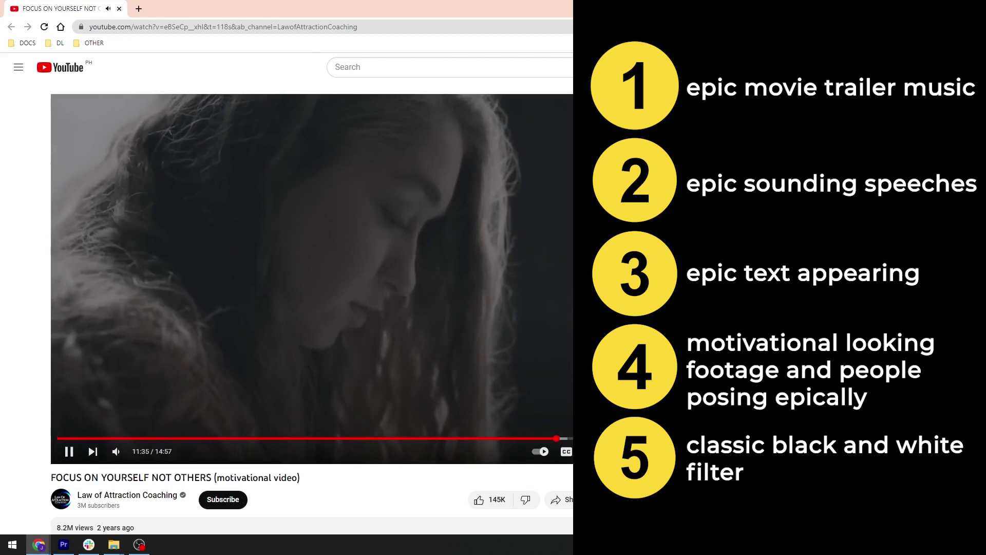
pyautogui.moveTo(559, 438); pyautogui.dragTo(581, 438)
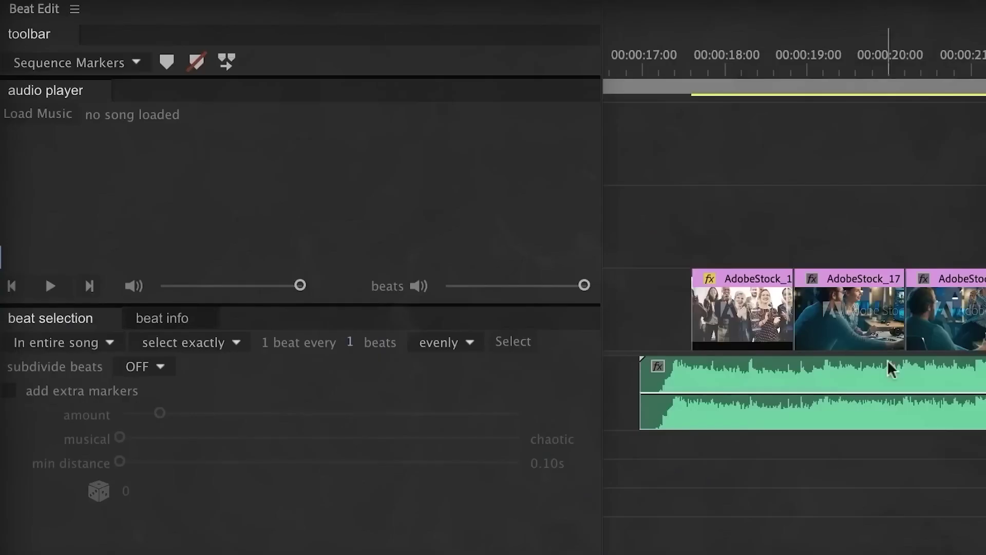
# Add Beat Edit markers to the music clip, then analyze the footage with Scene Edit Detection
pyautogui.click(776, 376)
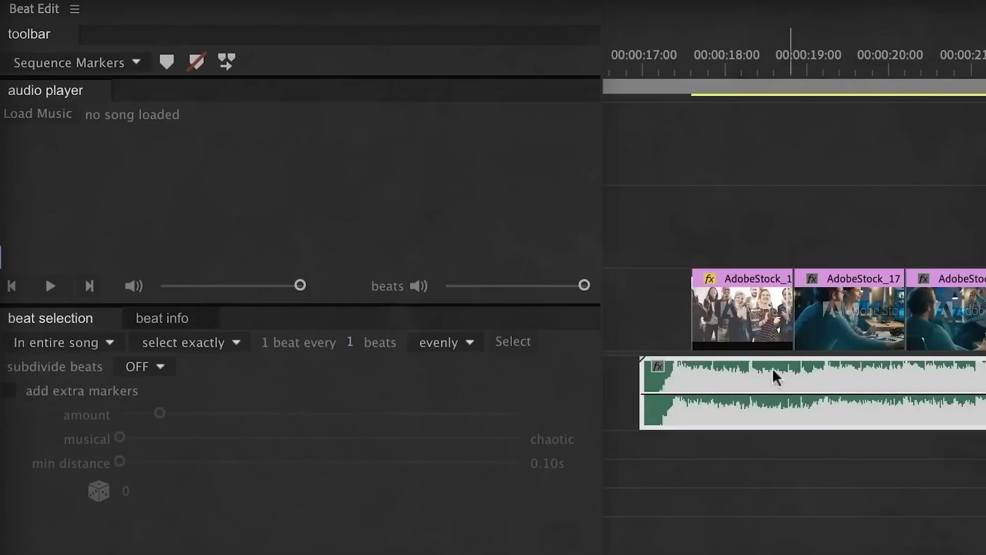
pyautogui.click(56, 113)
pyautogui.click(76, 62)
pyautogui.click(78, 80)
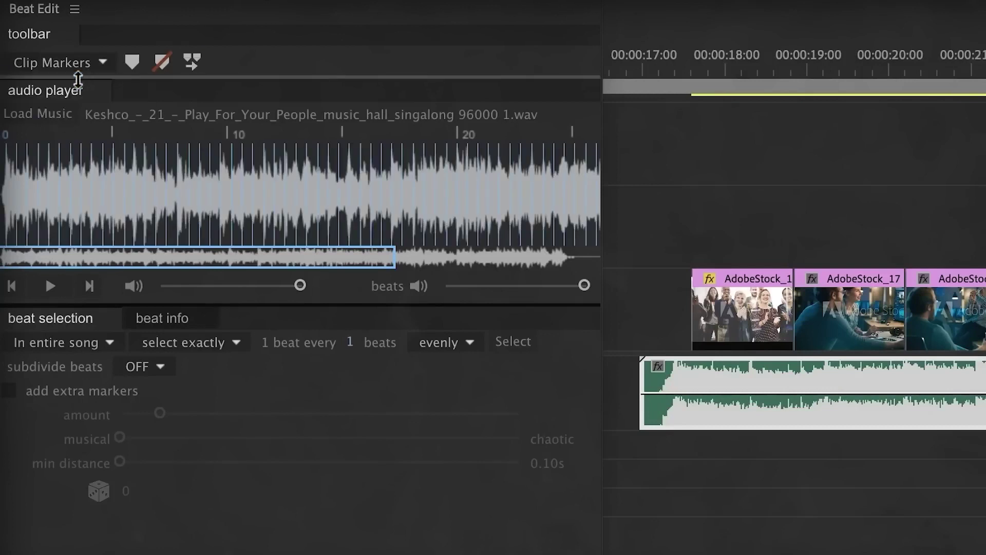
pyautogui.click(132, 62)
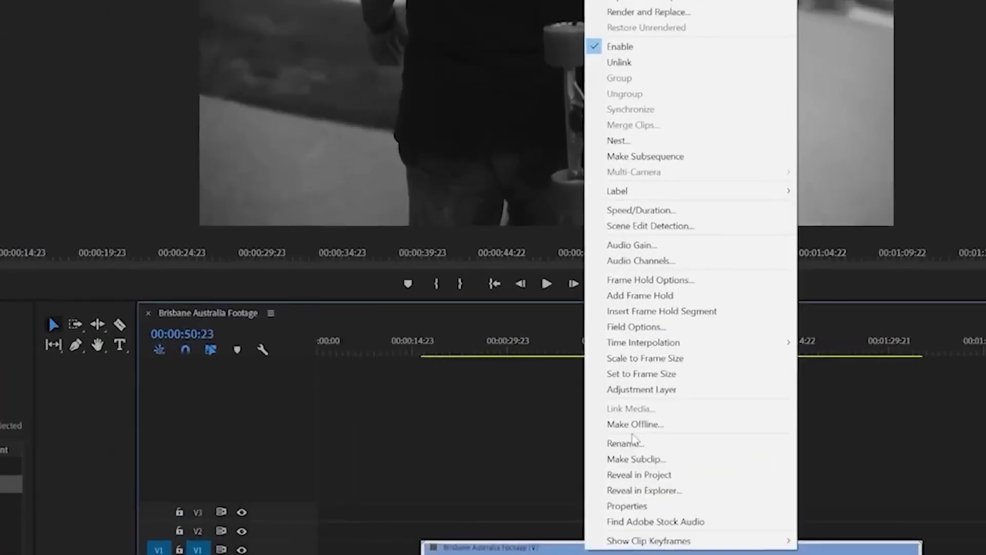
pyautogui.click(650, 227)
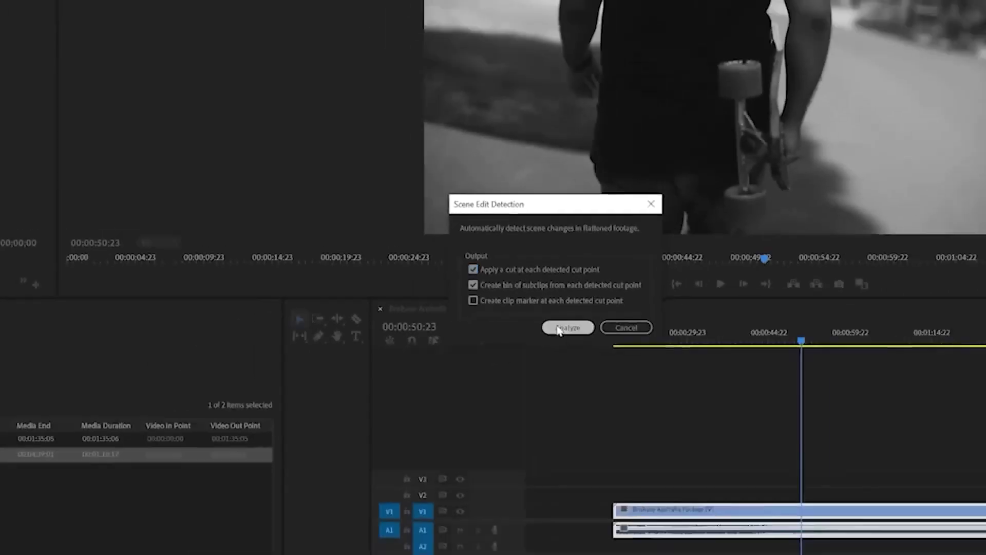
pyautogui.click(543, 317)
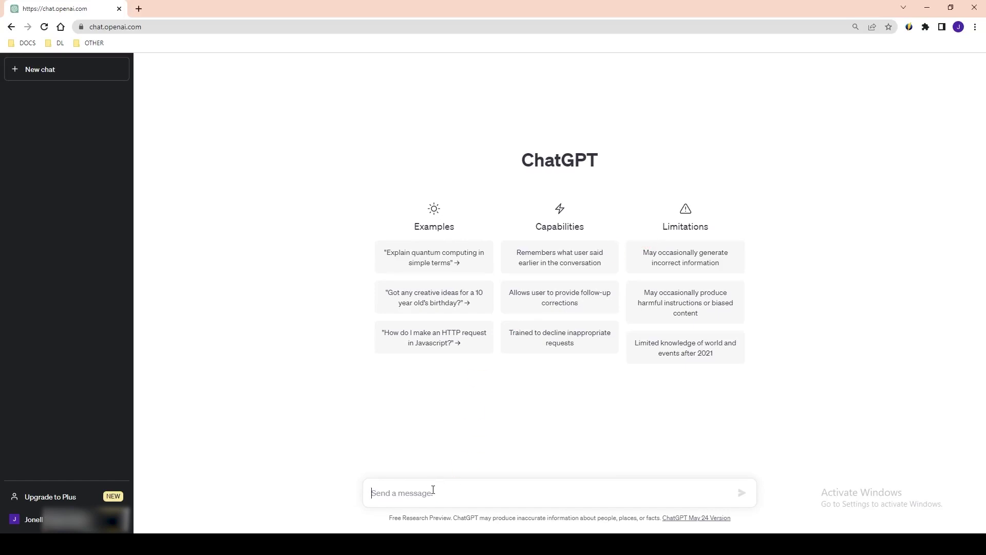
# Ask ChatGPT for 30 famous people with motivational speeches on YouTube
pyautogui.write('Please list out 30 famous people that have motivational speeches on YouTube')
pyautogui.press('Return')
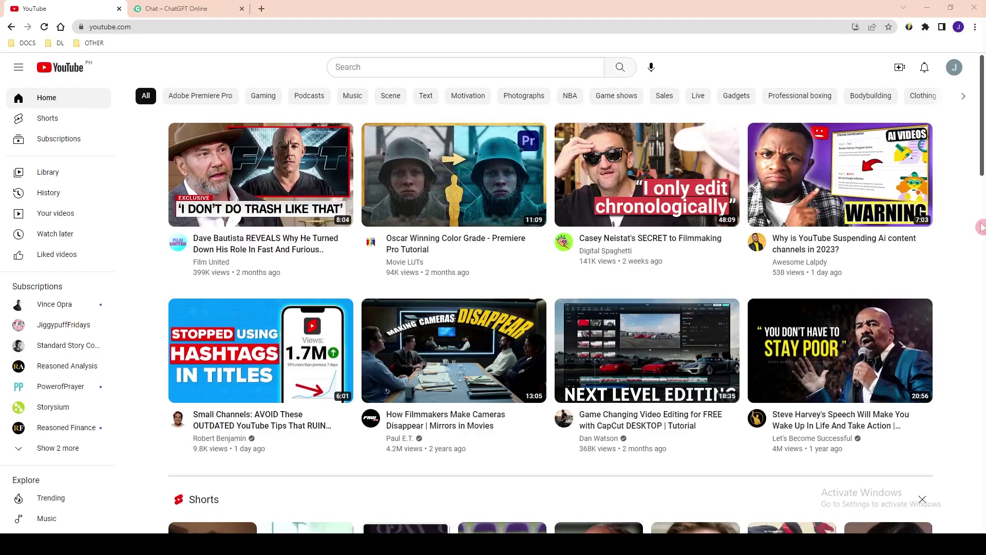
# Search 'Tony Robbins speeches', filter to videos over 20 minutes, and open the first result
pyautogui.click(382, 70)
pyautogui.write('Tony Robbins speeches')
pyautogui.press('Return')
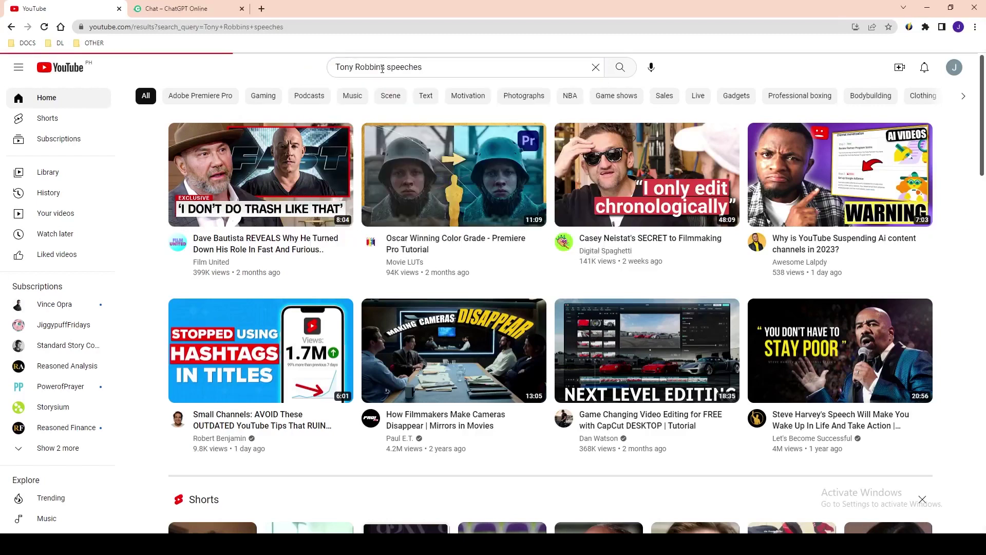
pyautogui.click(304, 102)
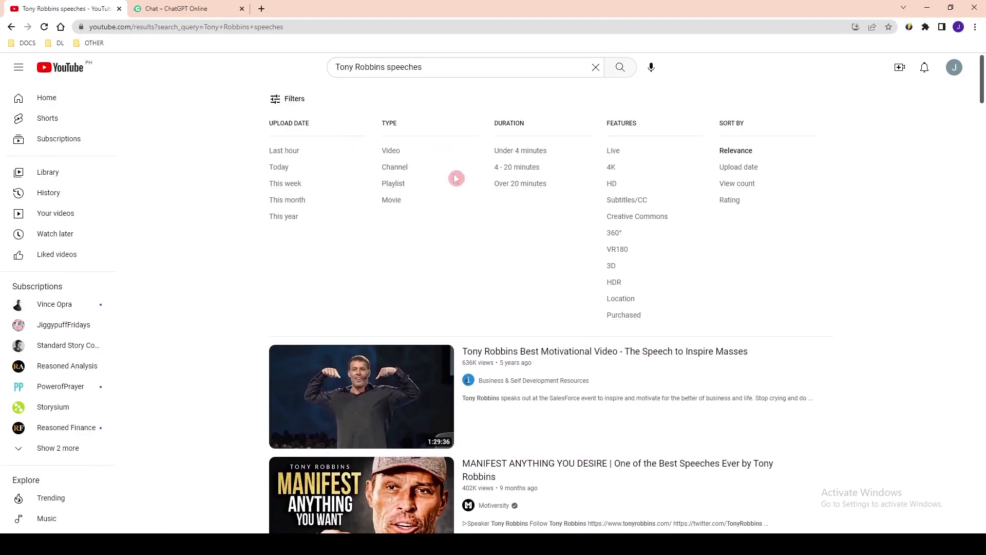
pyautogui.click(528, 189)
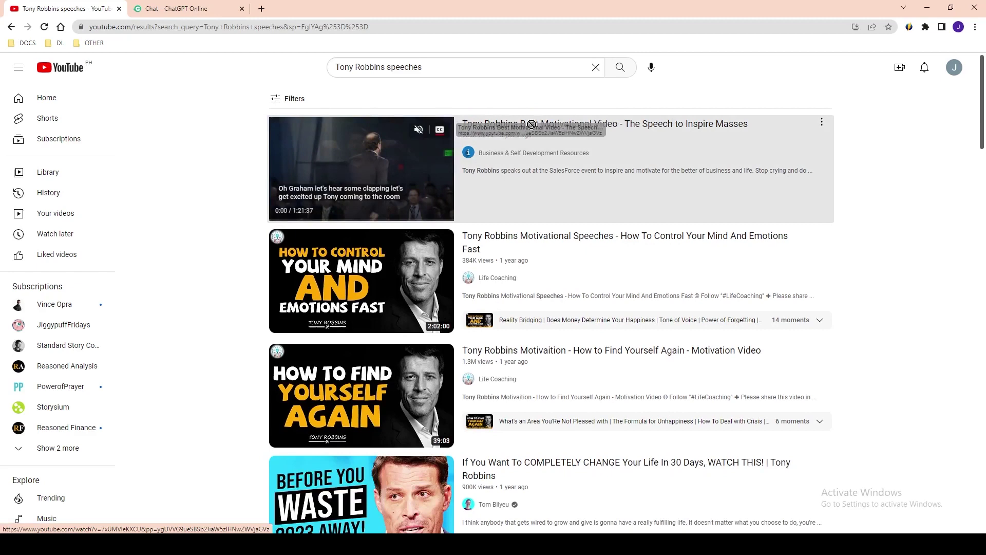
pyautogui.click(374, 160)
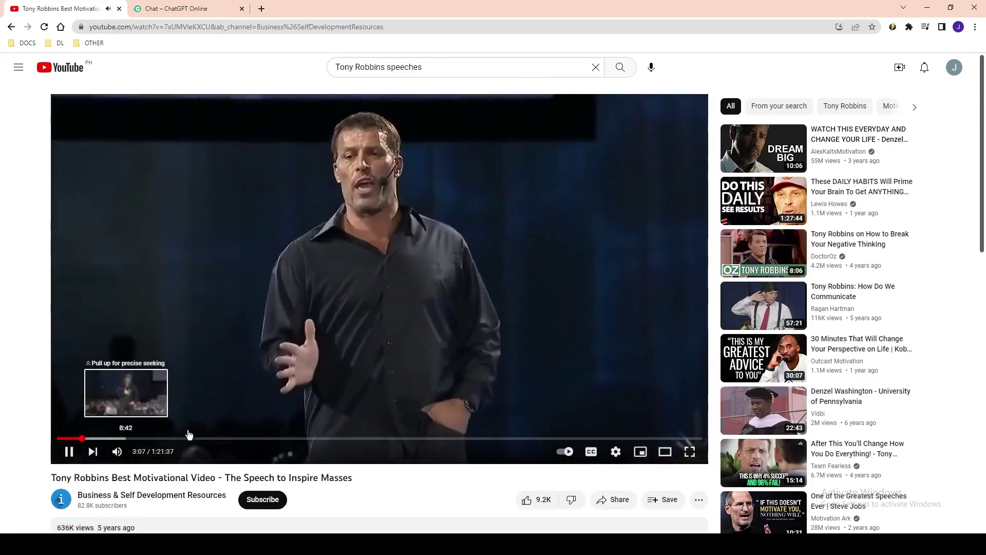
# Pause the Tony Robbins speech and show its transcript
pyautogui.click(452, 397)
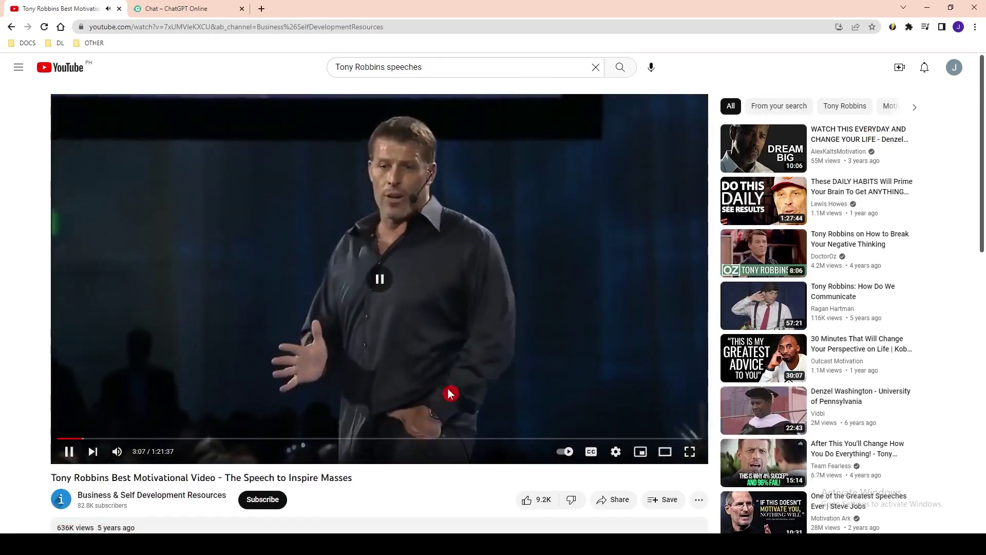
pyautogui.click(701, 500)
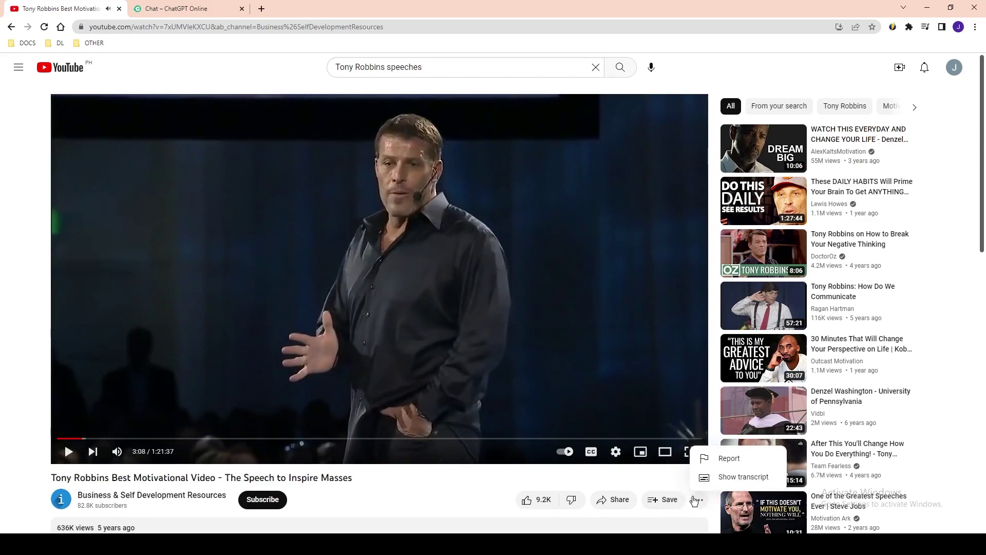
pyautogui.click(703, 477)
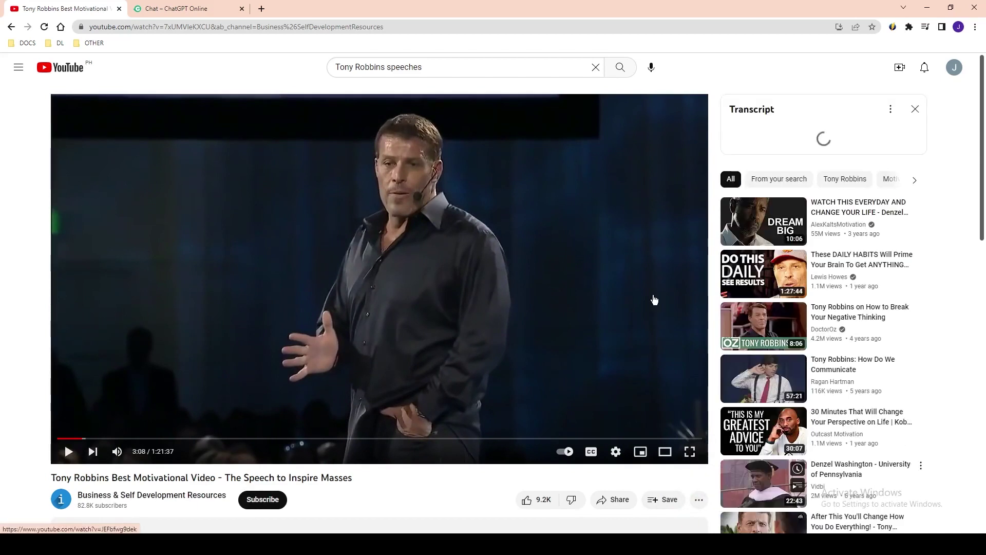
# Select the entire transcript from 0:00 through the final line
pyautogui.moveTo(735, 134)
pyautogui.mouseDown()
pyautogui.moveTo(821, 253)
pyautogui.moveTo(837, 411)
pyautogui.mouseUp()
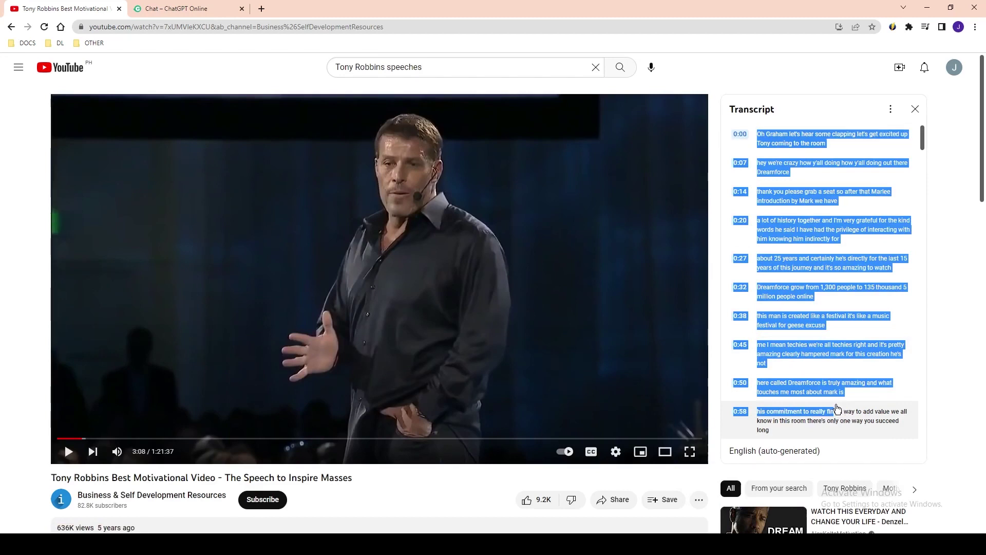
pyautogui.scroll(-5, 838, 408)
pyautogui.scroll(-5, 839, 359)
pyautogui.scroll(-4, 839, 320)
pyautogui.scroll(-4, 842, 319)
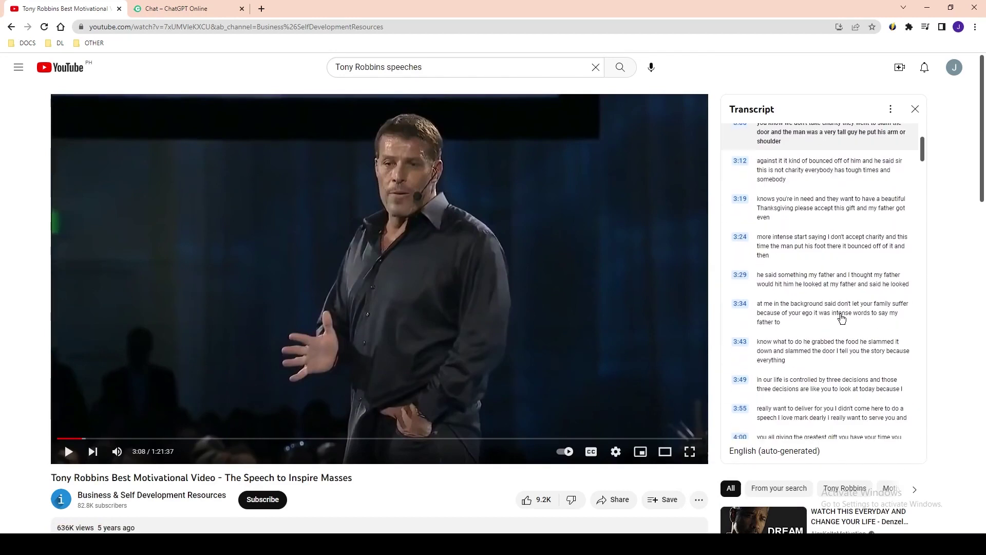
pyautogui.scroll(-8, 841, 319)
pyautogui.moveTo(923, 160); pyautogui.dragTo(915, 435)
pyautogui.keyDown('shift'); pyautogui.click(877, 433); pyautogui.keyUp('shift')
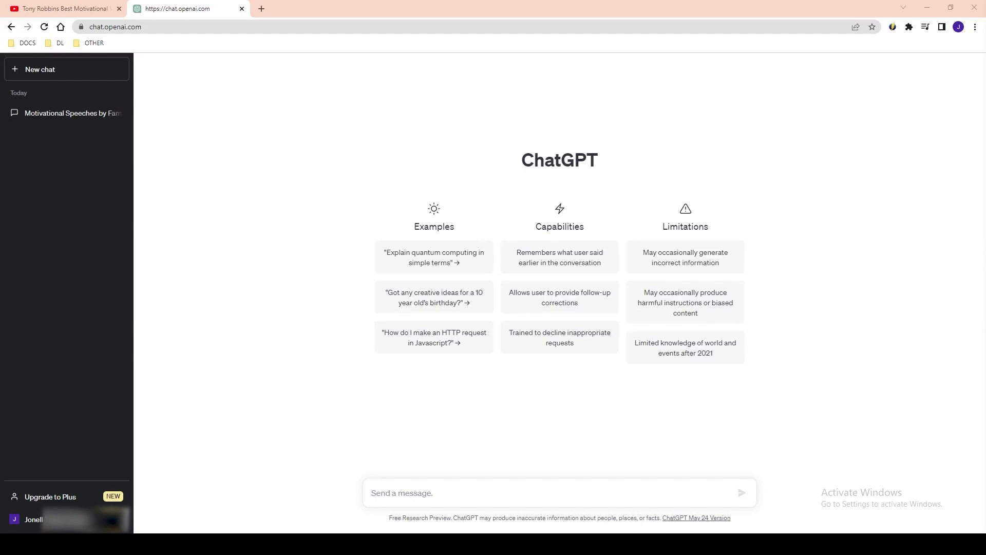
# Send ChatGPT the prompt asking for the speech's best sentences with timestamps
pyautogui.hotkey('ctrl', 'v')
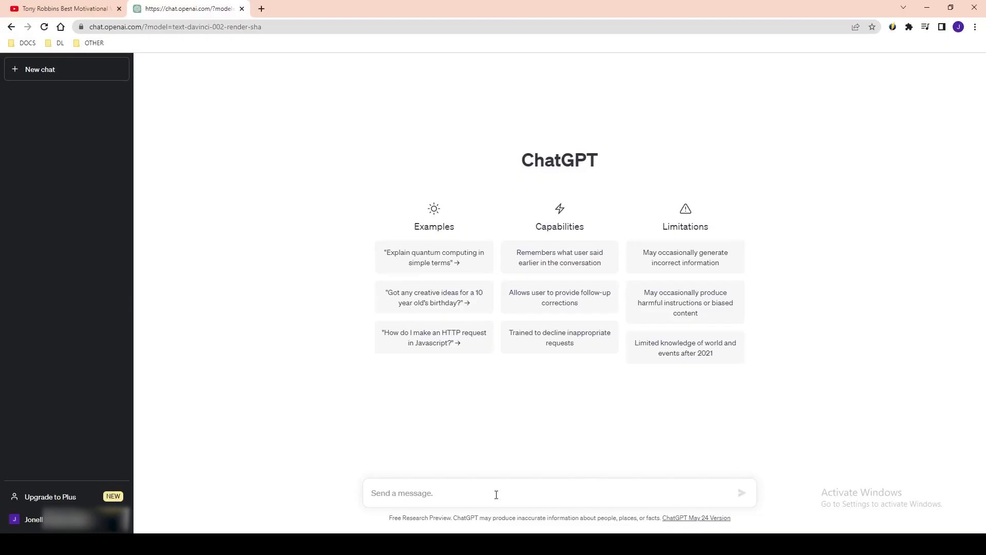
pyautogui.write('“Please read this transcript of a motivational speech from a video. I need you to help me find the best and most exciting sentences. This is because I want to use those sentences that you have selected, to be used to create another compilation video. So you need to  read the transcript for the best and most exciting sentences inside the video so I can include it for my compilation video. But there’s a problem, the transcript is divided by too many timestamps. I want you to combine the sentences and then combine these sentences to relevant paragraphs or quotes and put one timestamp per paragraph at the beginning like this: (0:05)”')
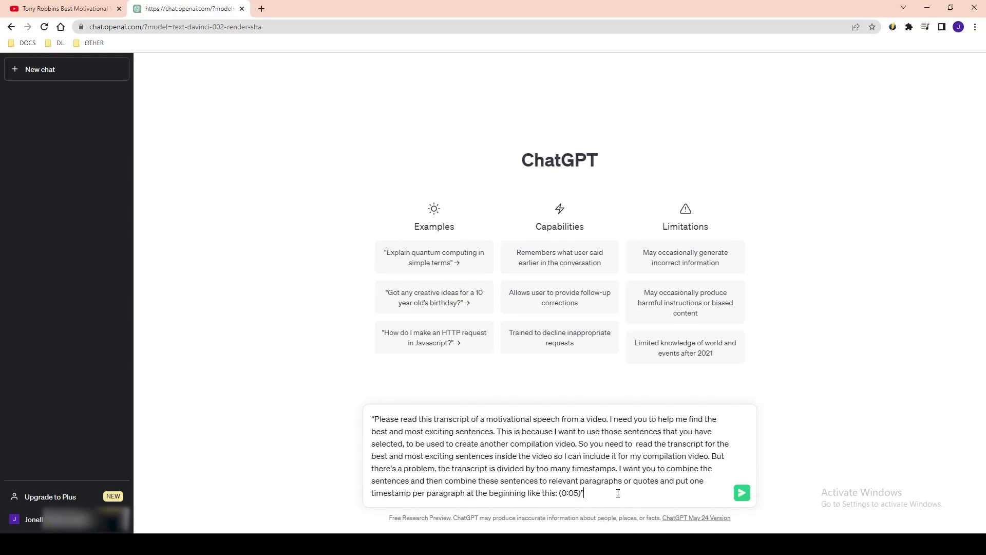
pyautogui.click(742, 493)
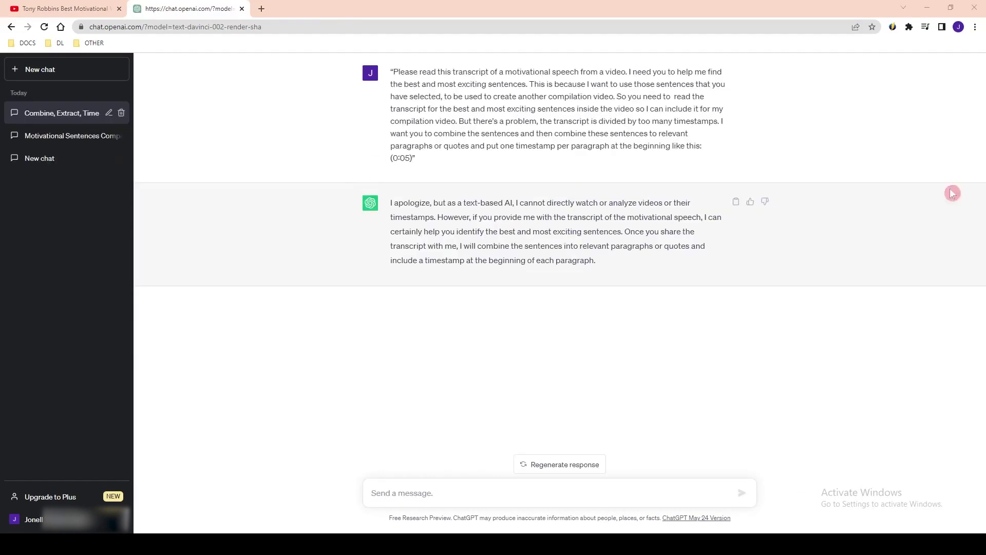
# Copy the YouTube transcript selection and send it to ChatGPT
pyautogui.click(57, 9)
pyautogui.rightClick(748, 229)
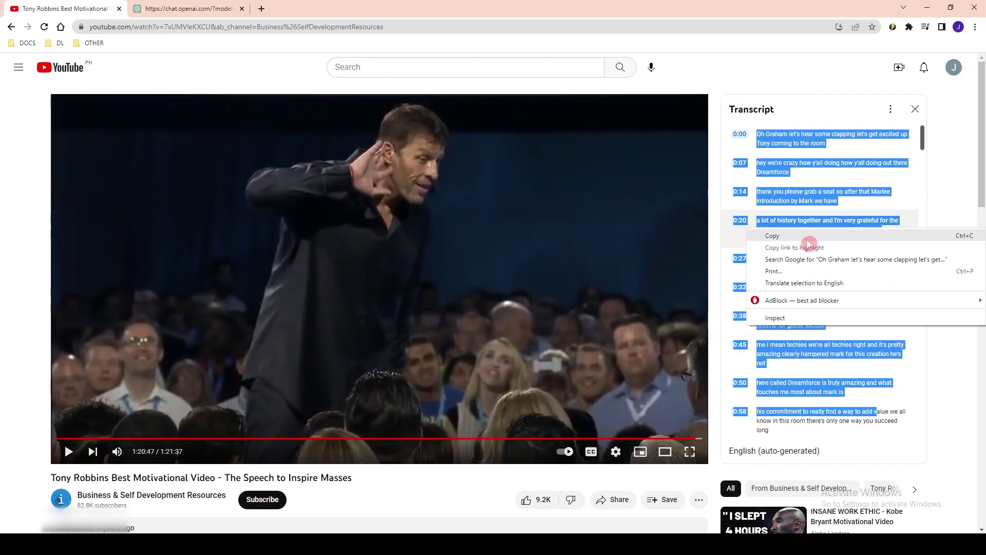
pyautogui.click(817, 237)
pyautogui.hotkey('ctrl', 'Tab')
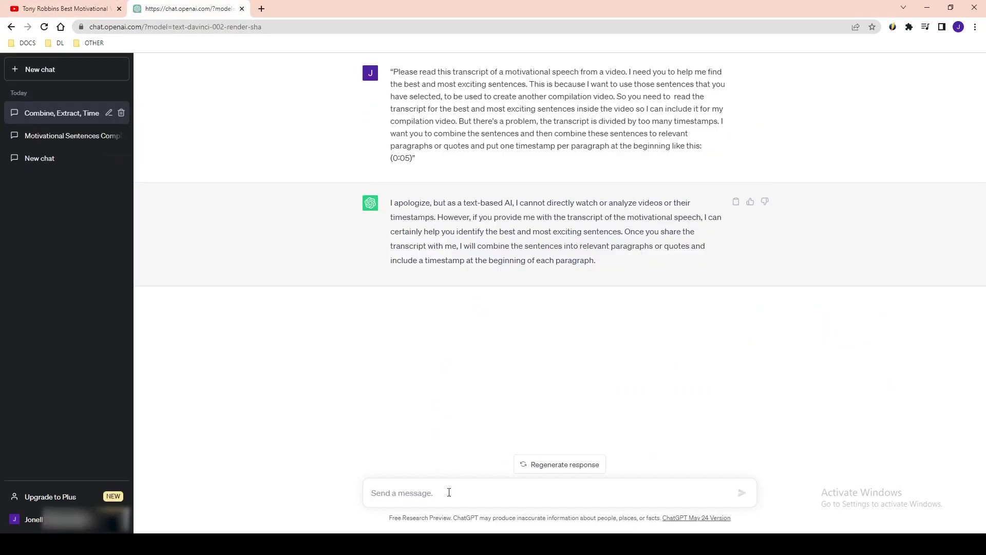
pyautogui.click(449, 493)
pyautogui.hotkey('ctrl', 'v')
pyautogui.press('Return')
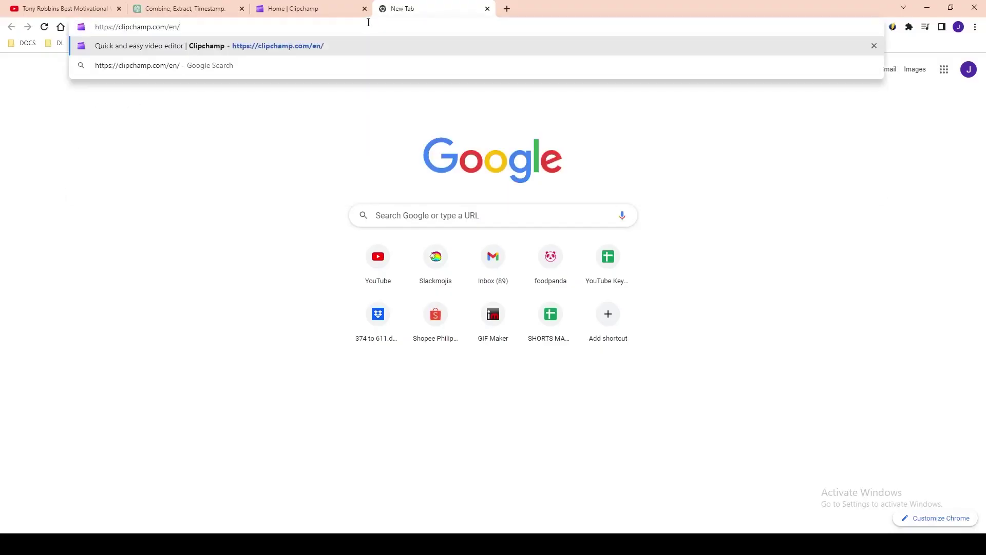
# Load clipchamp.com, close the duplicate tab, and create a new blank video
pyautogui.press('Return')
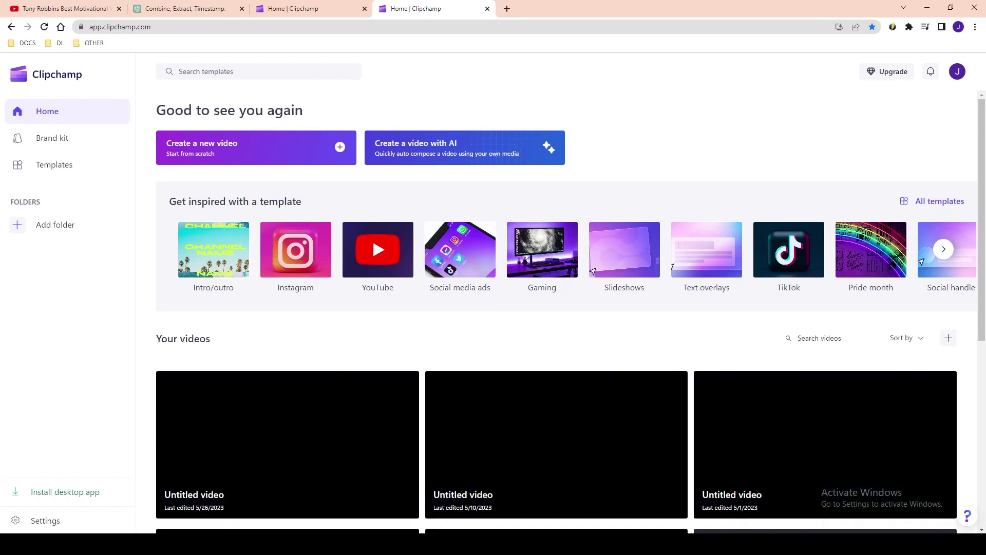
pyautogui.hotkey('ctrl', 'w')
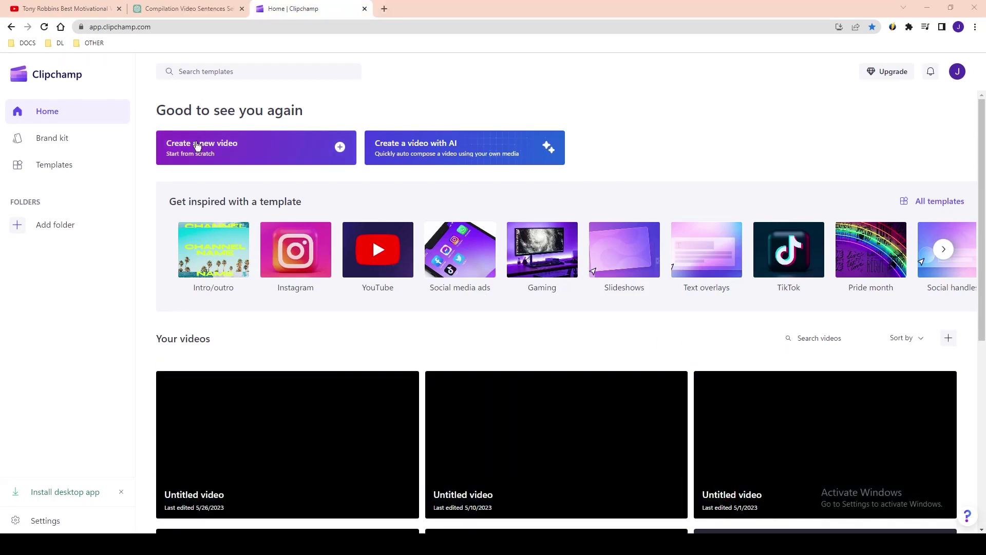
pyautogui.click(197, 145)
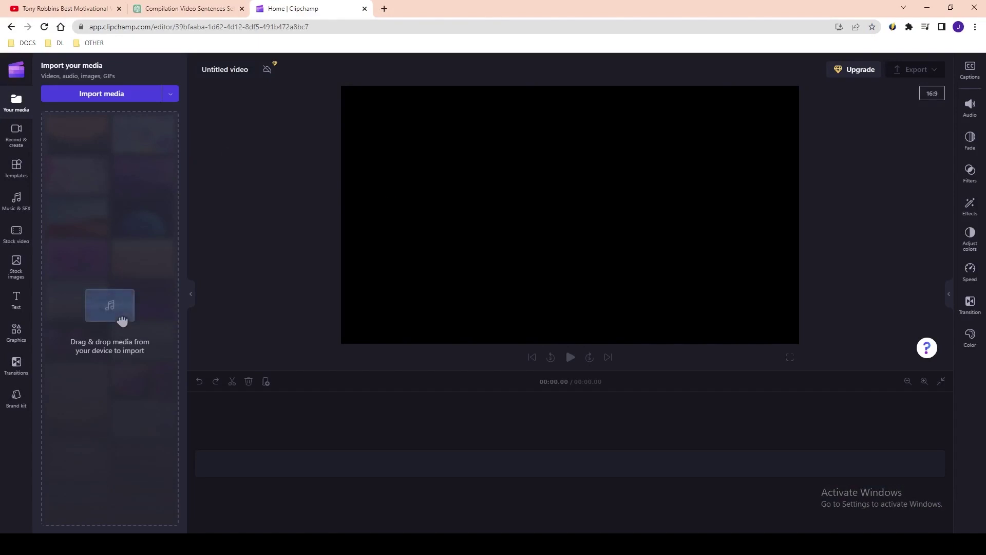
# Import the Tony Robbins speech audio into Your media, add it to the timeline, and return to ChatGPT
pyautogui.moveTo(244, 341); pyautogui.dragTo(159, 351)
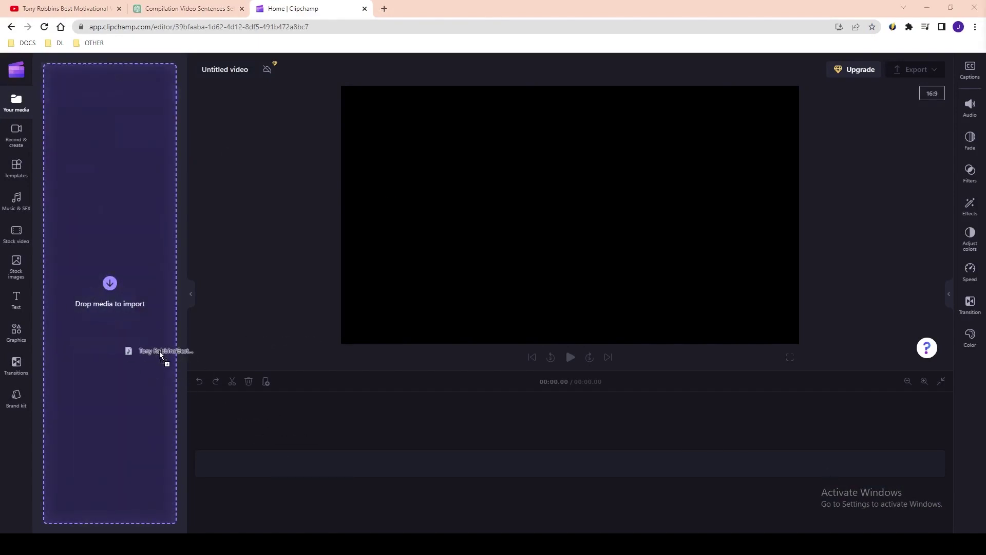
pyautogui.moveTo(159, 351); pyautogui.dragTo(121, 242)
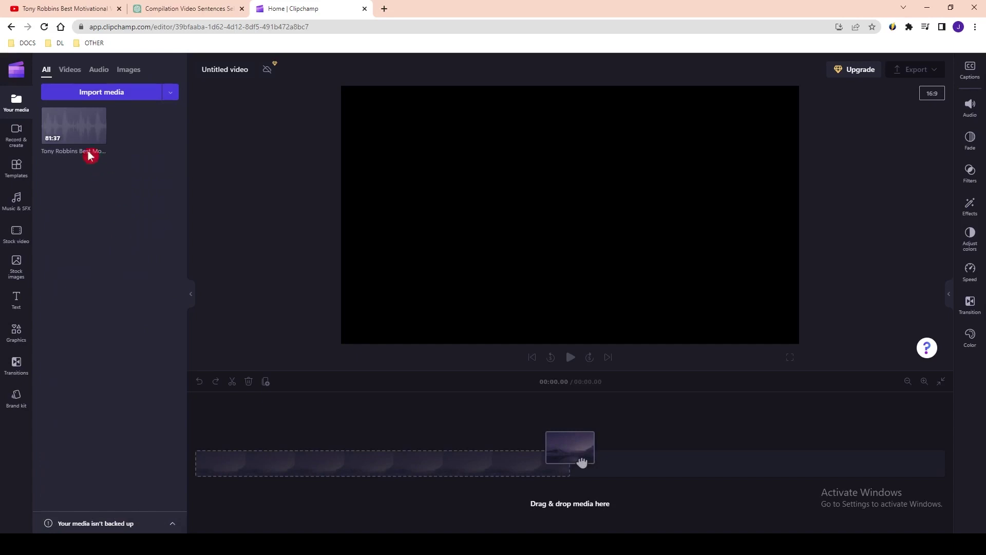
pyautogui.moveTo(74, 128)
pyautogui.click(99, 139)
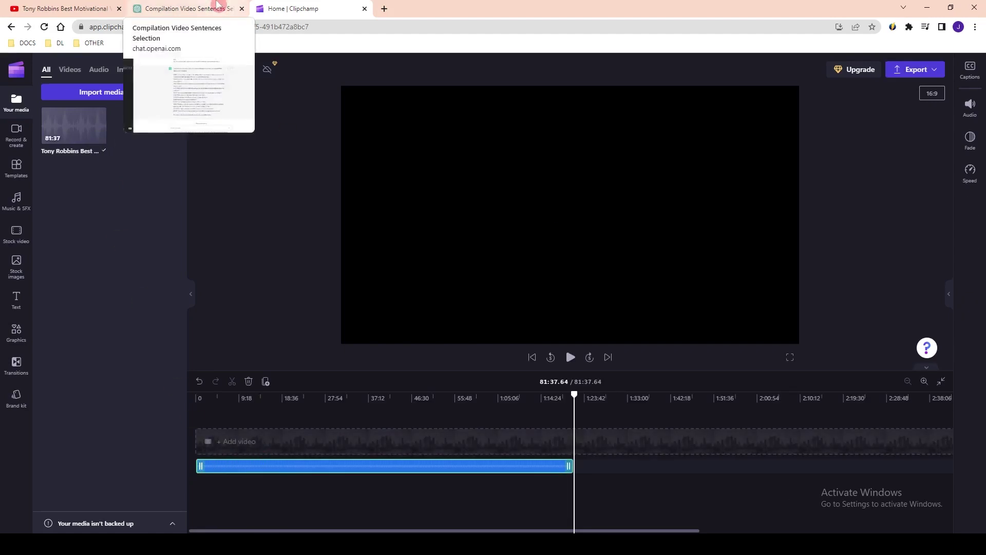
pyautogui.click(217, 4)
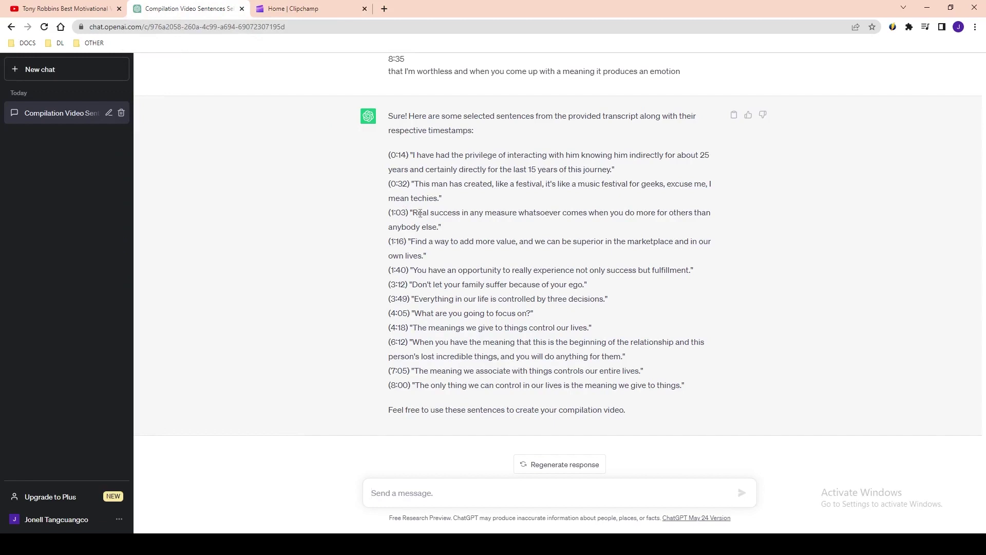
# Highlight ChatGPT's 1:03 'real success' quote and go back to Clipchamp
pyautogui.click(393, 178)
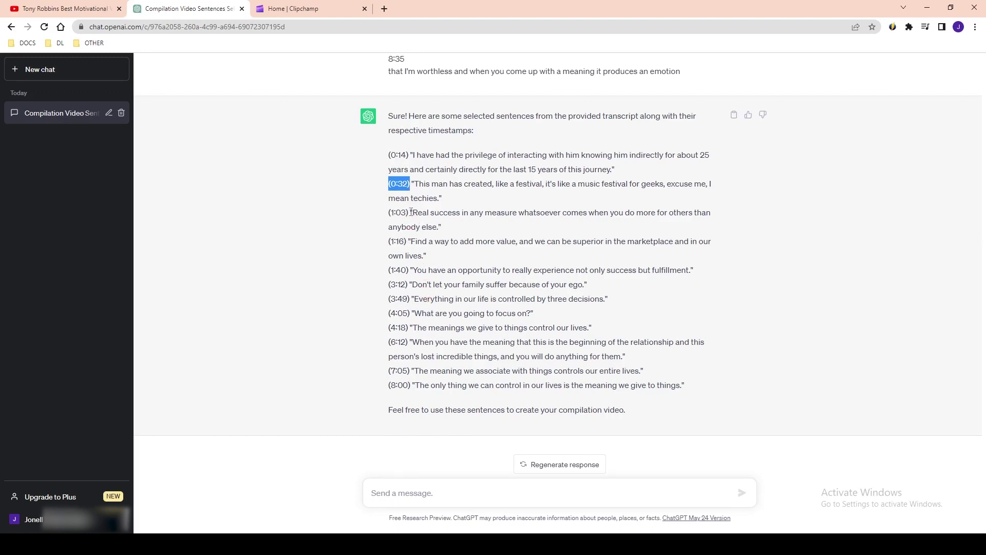
pyautogui.moveTo(431, 215); pyautogui.dragTo(451, 228)
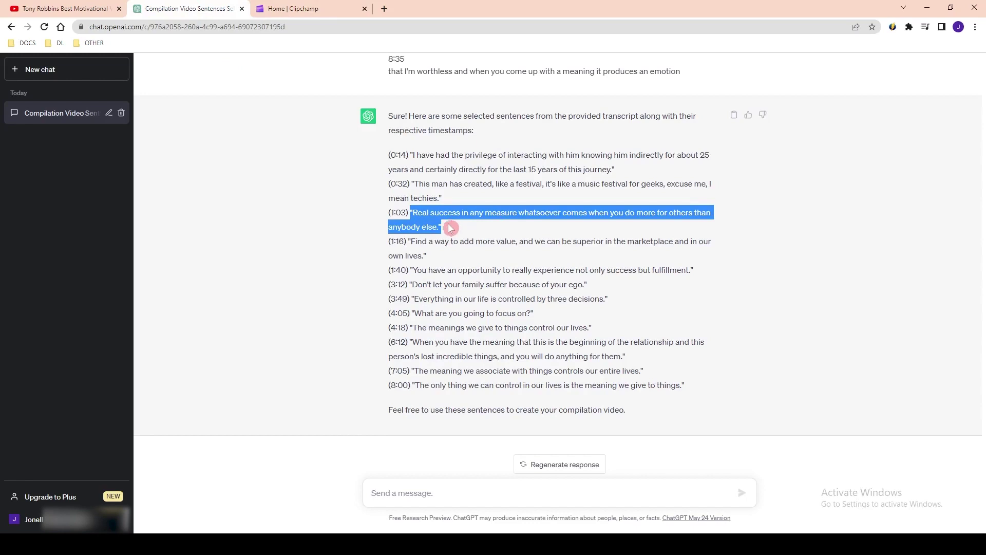
pyautogui.click(309, 9)
# Zoom the timeline to six-second steps and place the playhead near 1:07
pyautogui.click(925, 381)
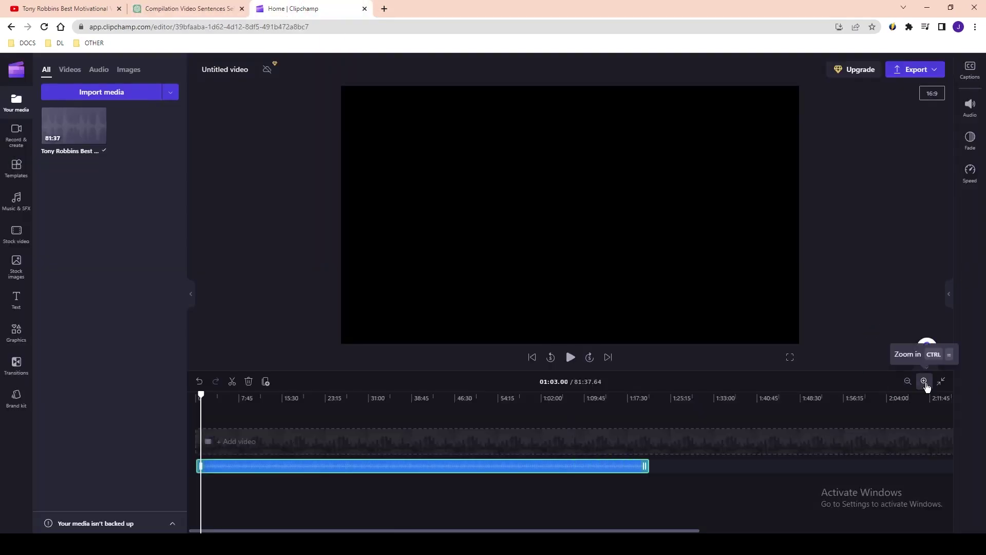
pyautogui.click(924, 381)
pyautogui.click(924, 382)
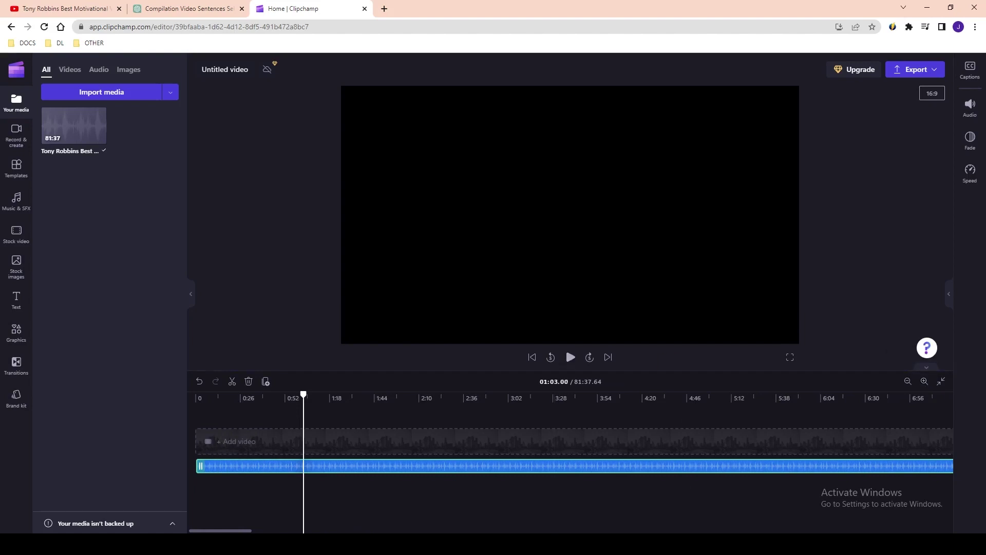
pyautogui.click(924, 382)
pyautogui.click(924, 381)
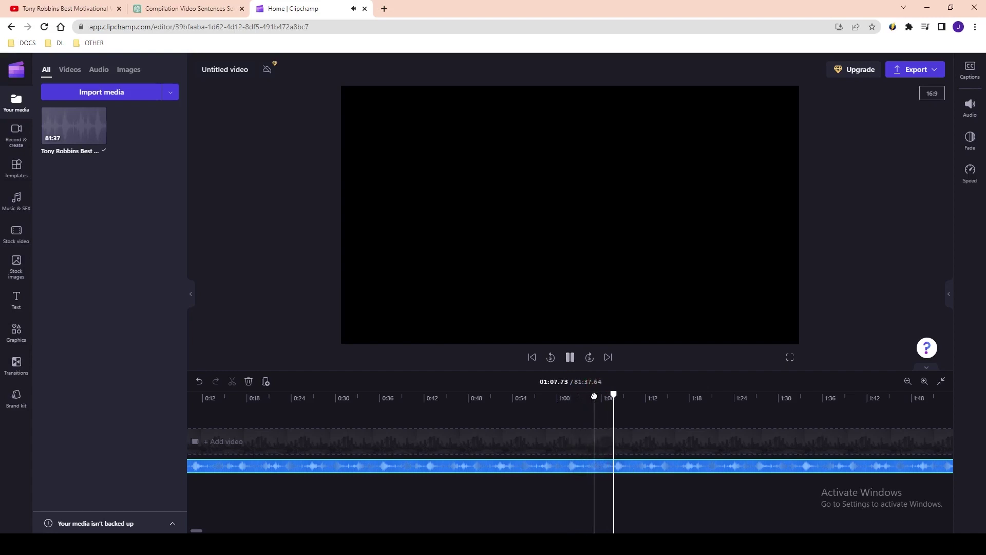
pyautogui.moveTo(600, 395); pyautogui.dragTo(613, 397)
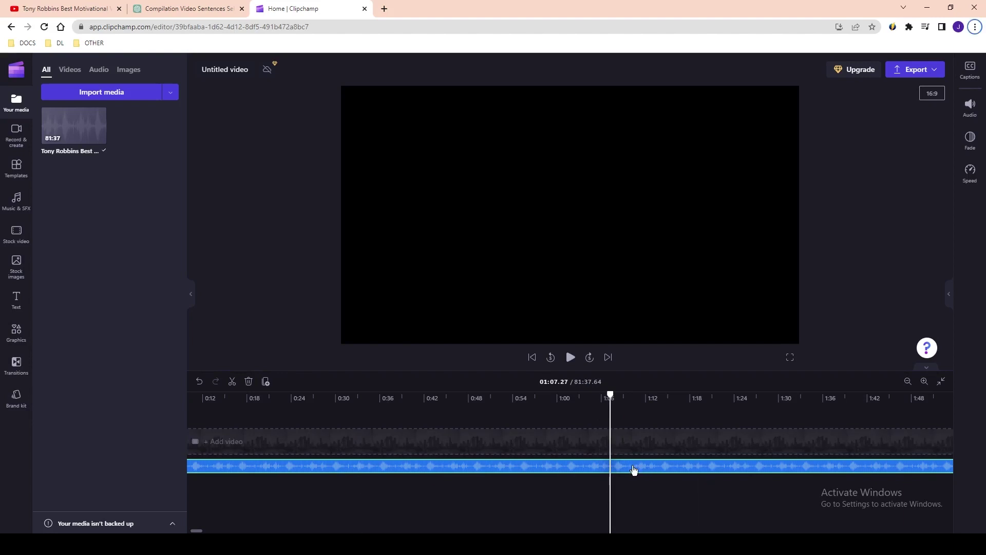
pyautogui.scroll(3, 634, 470)
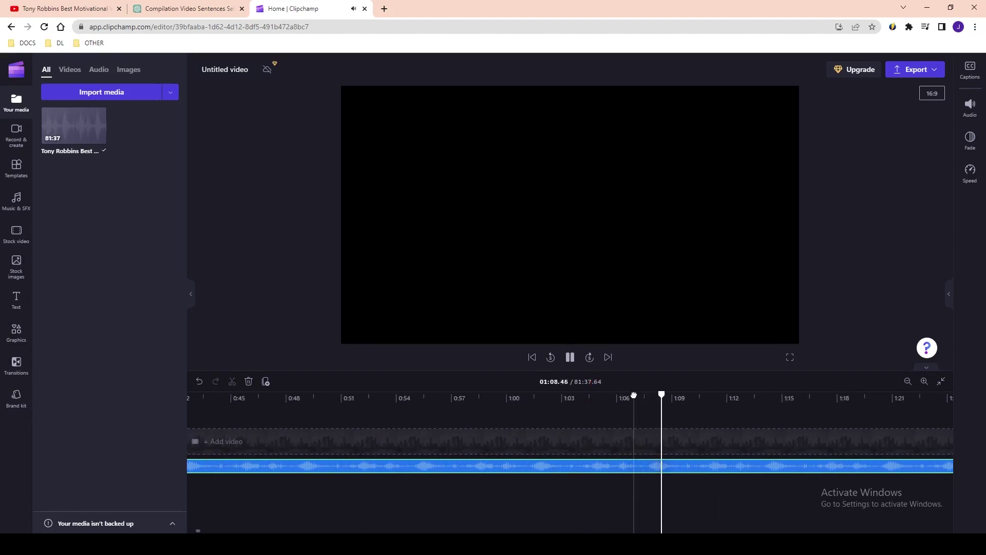
pyautogui.click(682, 395)
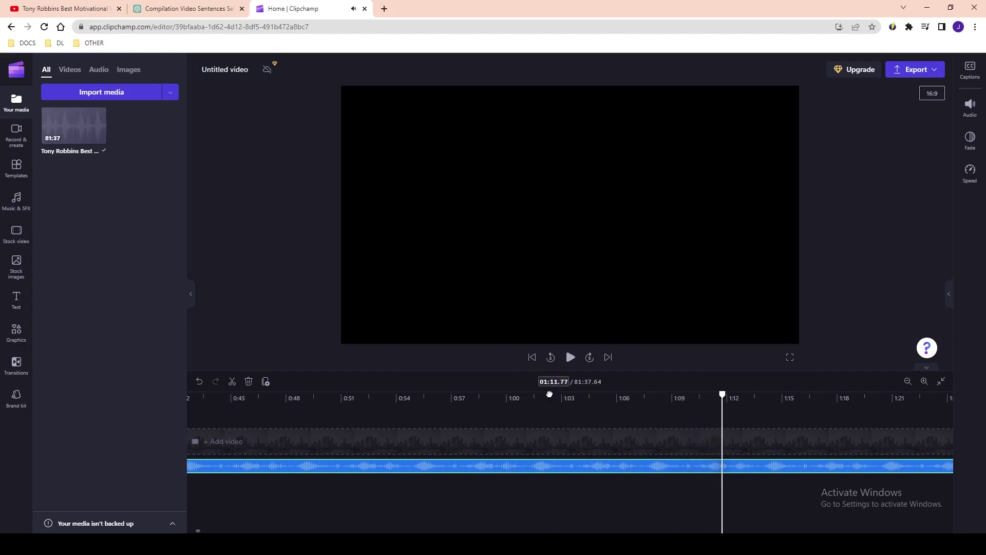
pyautogui.click(352, 425)
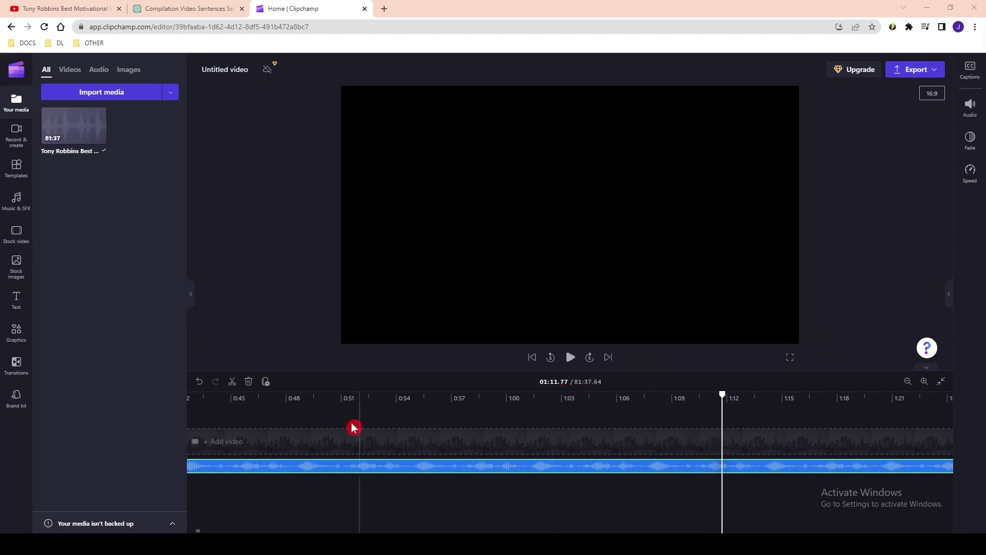
# Split the Tony Robbins speech clip at 1:07 and again where the quote ends
pyautogui.click(635, 466)
pyautogui.click(232, 381)
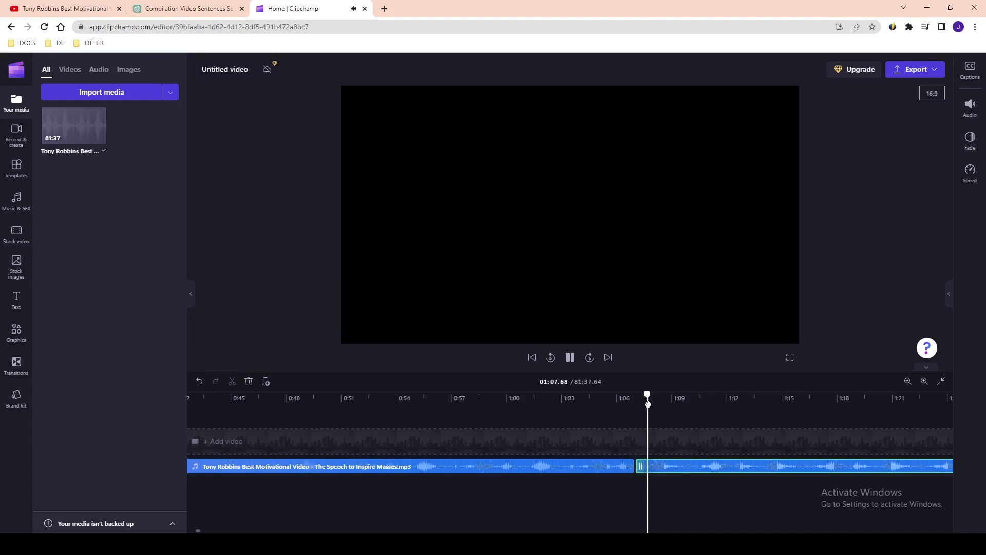
pyautogui.press('space')
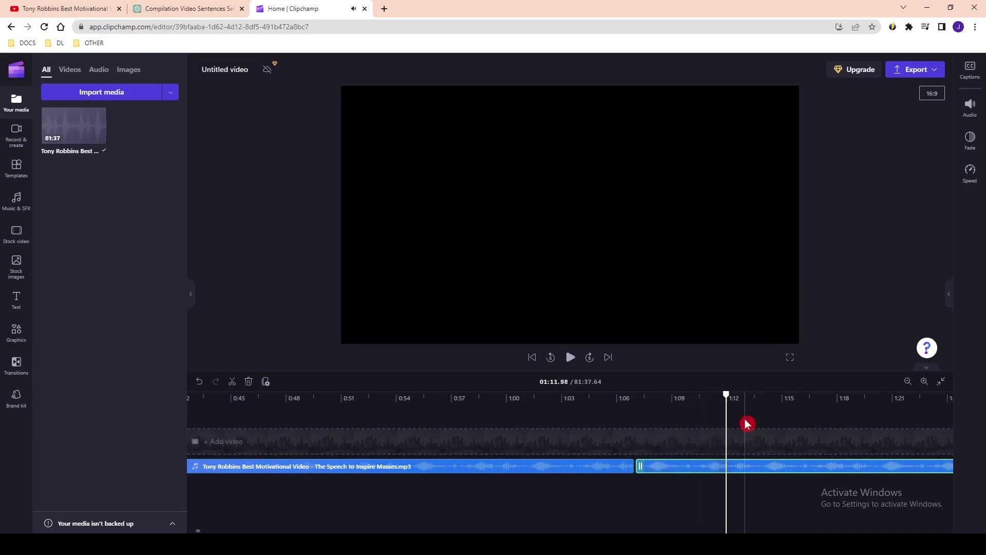
pyautogui.click(233, 382)
# Split the speech at about 1:15 and 1:21, checking the ChatGPT quote timestamps
pyautogui.click(185, 8)
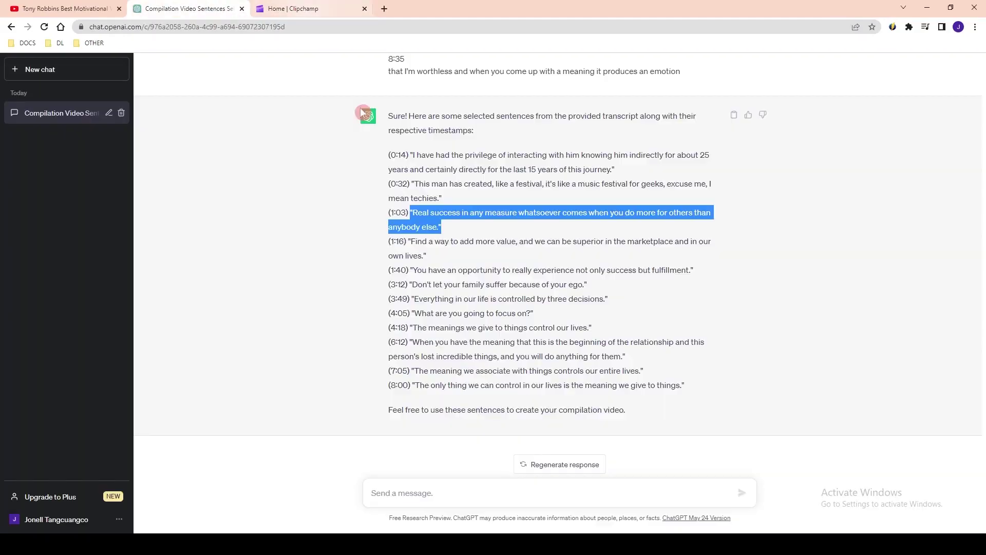
pyautogui.click(292, 8)
pyautogui.moveTo(562, 398); pyautogui.dragTo(554, 397)
pyautogui.click(232, 381)
pyautogui.click(185, 8)
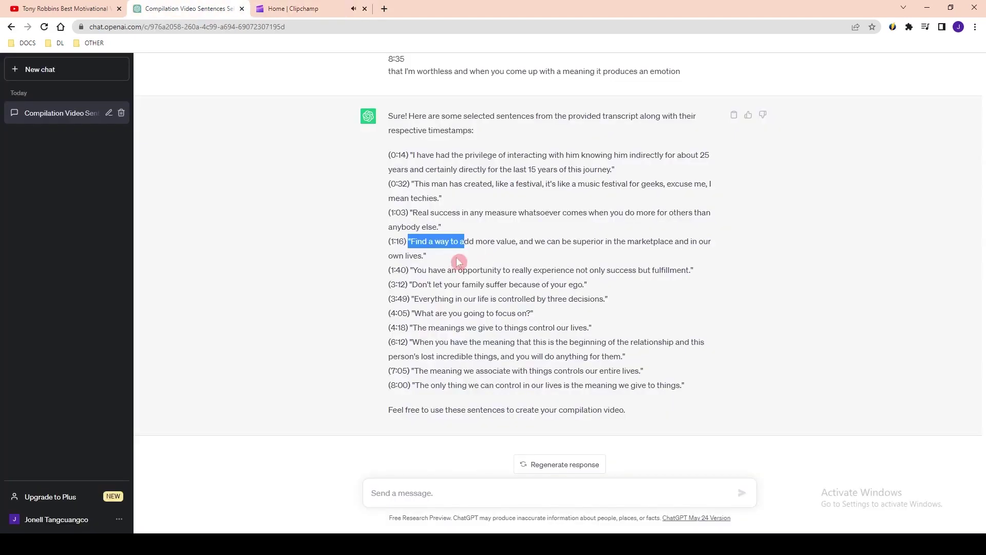
pyautogui.click(292, 8)
pyautogui.click(610, 397)
pyautogui.click(233, 381)
# Split the speech at 1:40, then move ahead and select the clip near 3:36
pyautogui.click(770, 409)
pyautogui.press('space')
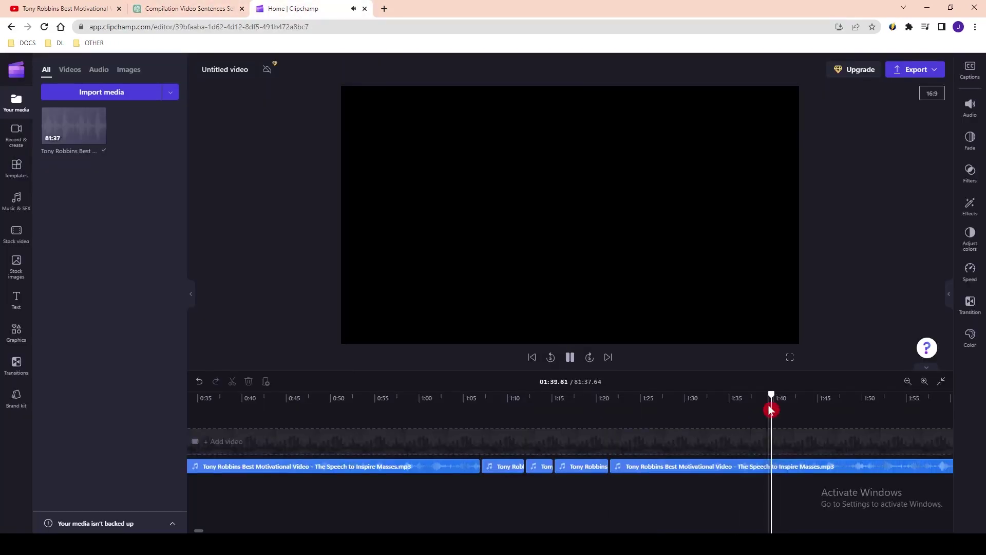
pyautogui.press('s')
pyautogui.click(185, 8)
pyautogui.click(293, 8)
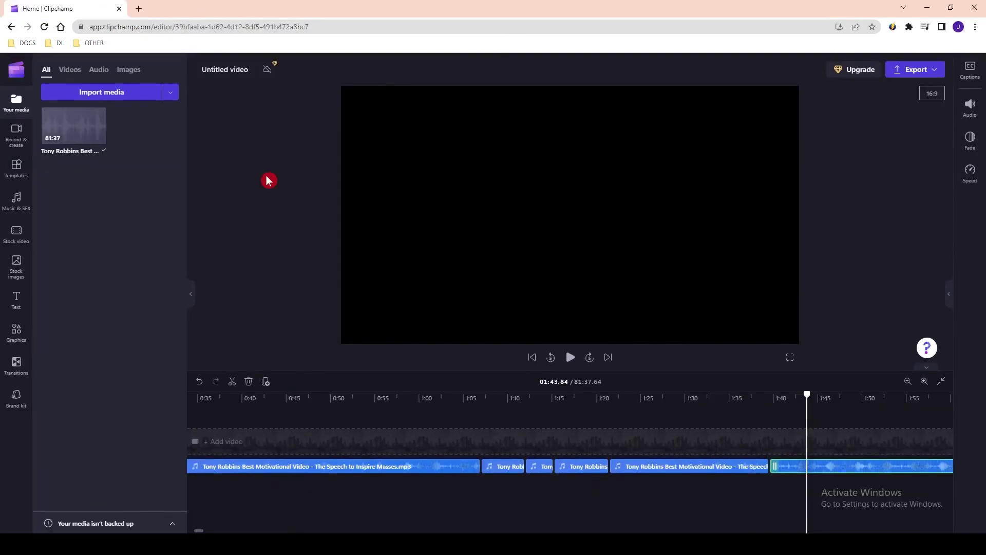
pyautogui.click(185, 8)
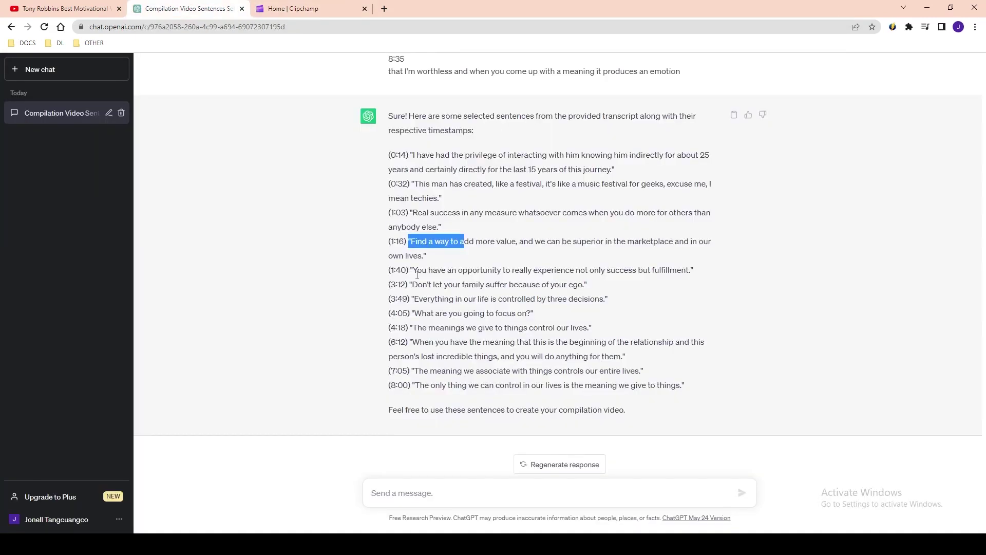
pyautogui.click(293, 8)
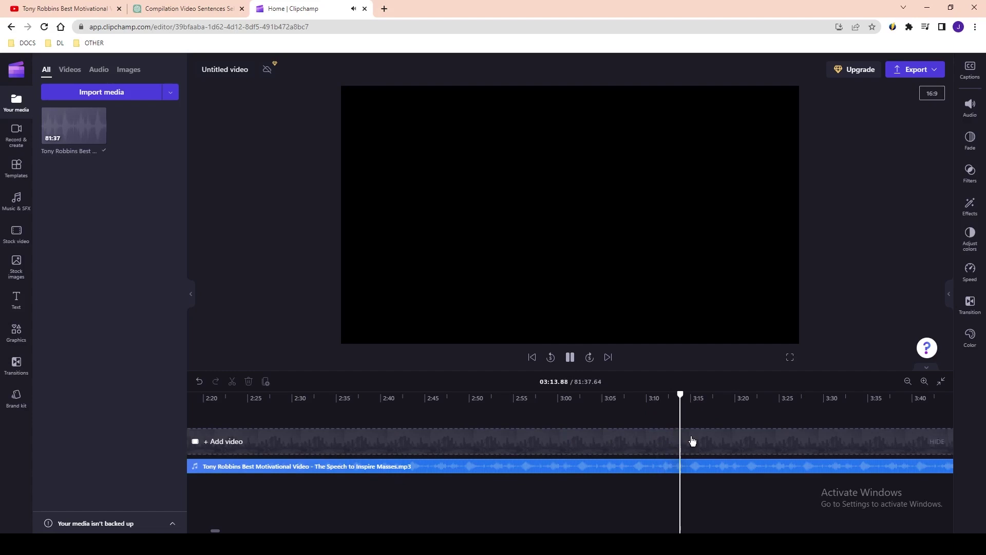
pyautogui.click(721, 400)
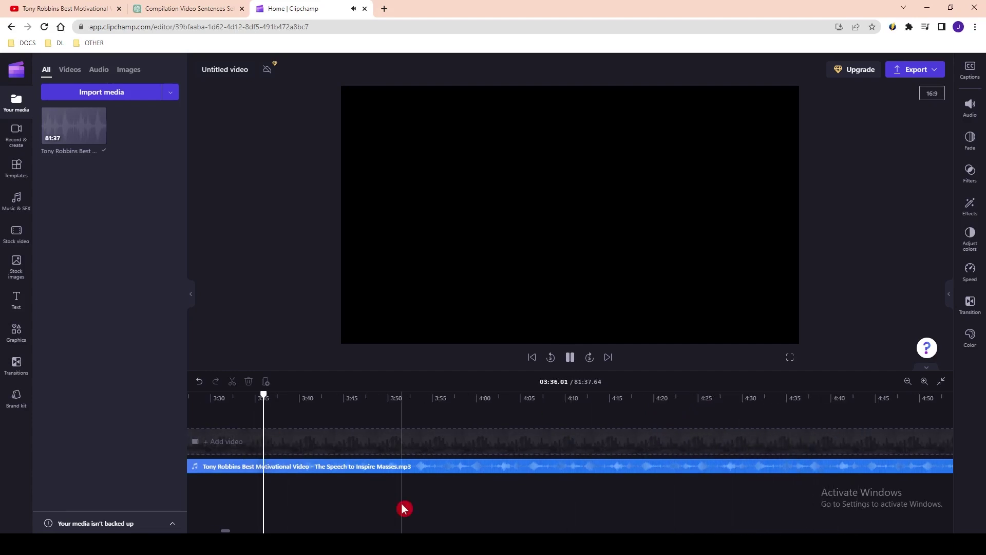
pyautogui.click(472, 465)
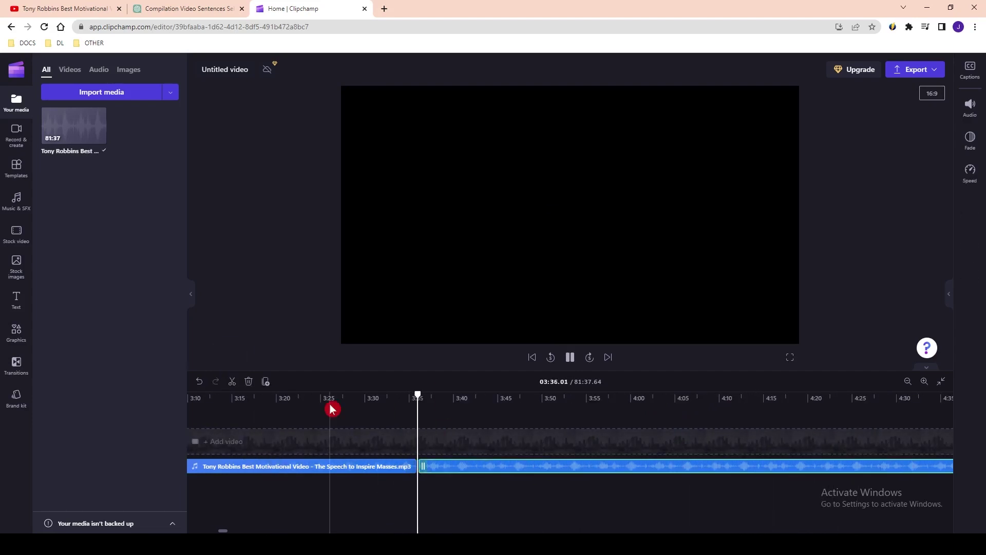
# Split at 3:39, delete the trailing speech clips, and slide the short quote clip left
pyautogui.press('space')
pyautogui.click(232, 381)
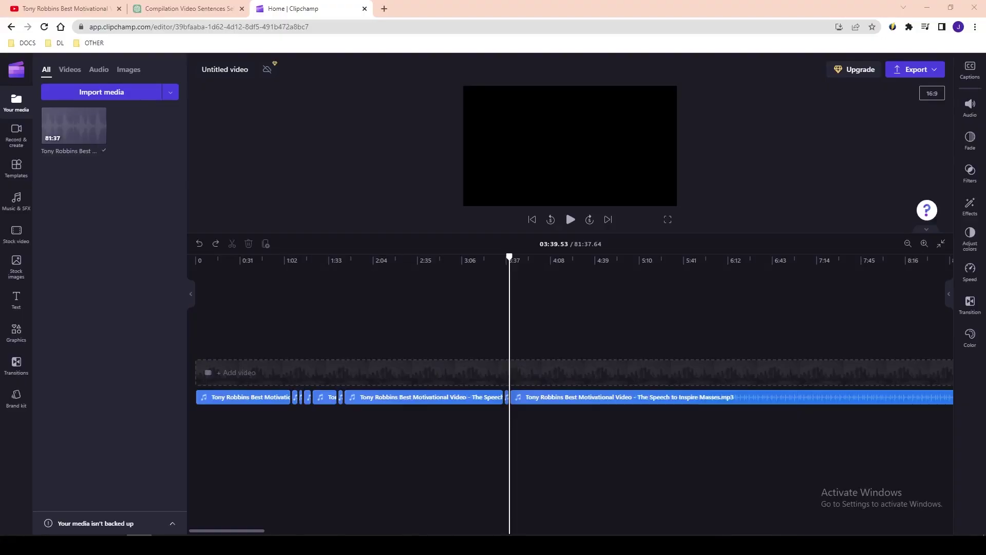
pyautogui.moveTo(565, 421); pyautogui.dragTo(329, 400)
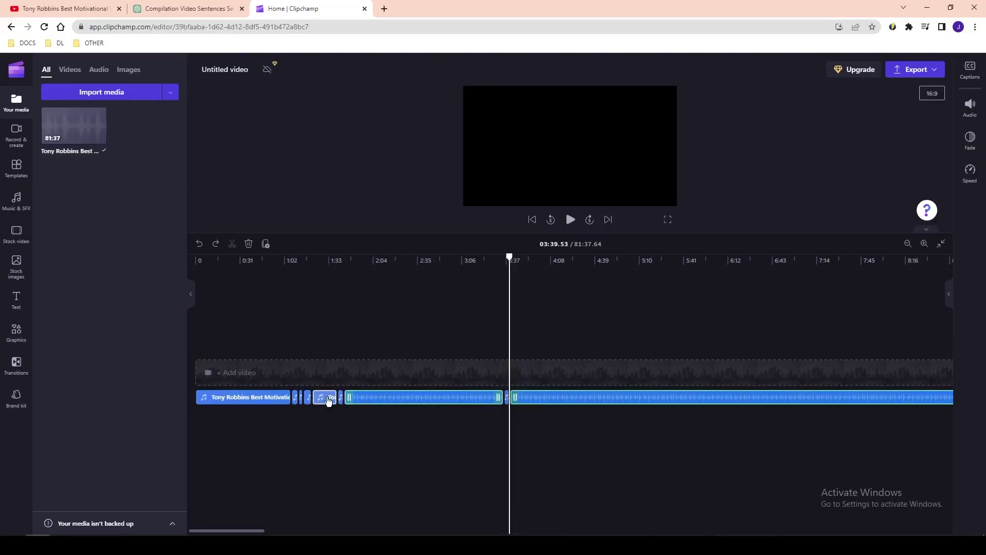
pyautogui.press('Delete')
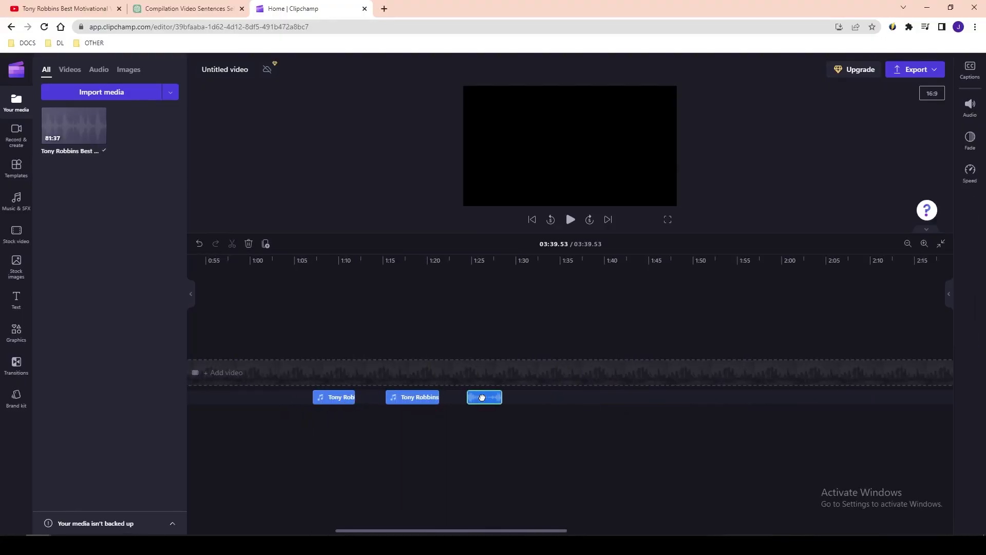
pyautogui.moveTo(739, 398); pyautogui.dragTo(440, 411)
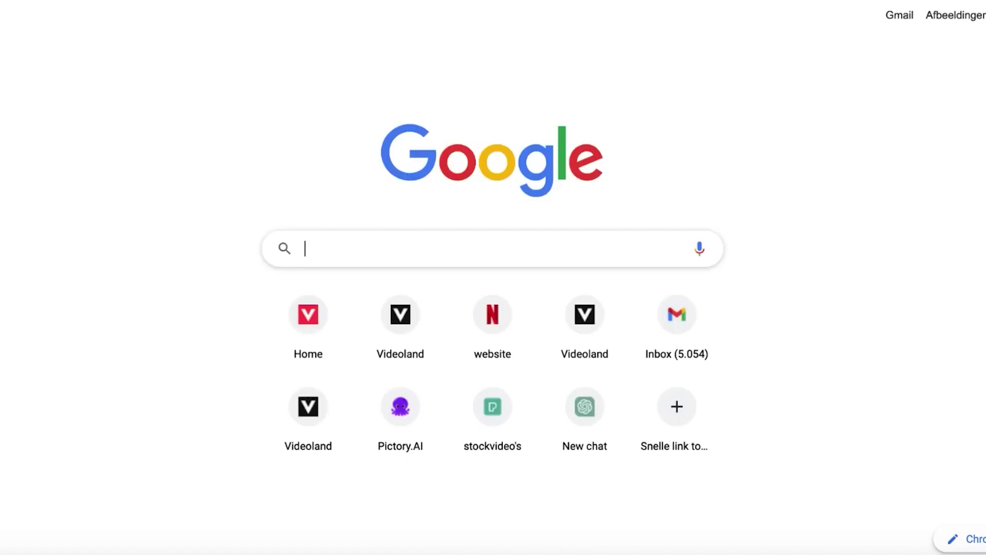
# Google 'copyright free music youtube' and look through the results
pyautogui.write('Cop')
pyautogui.press('Return')
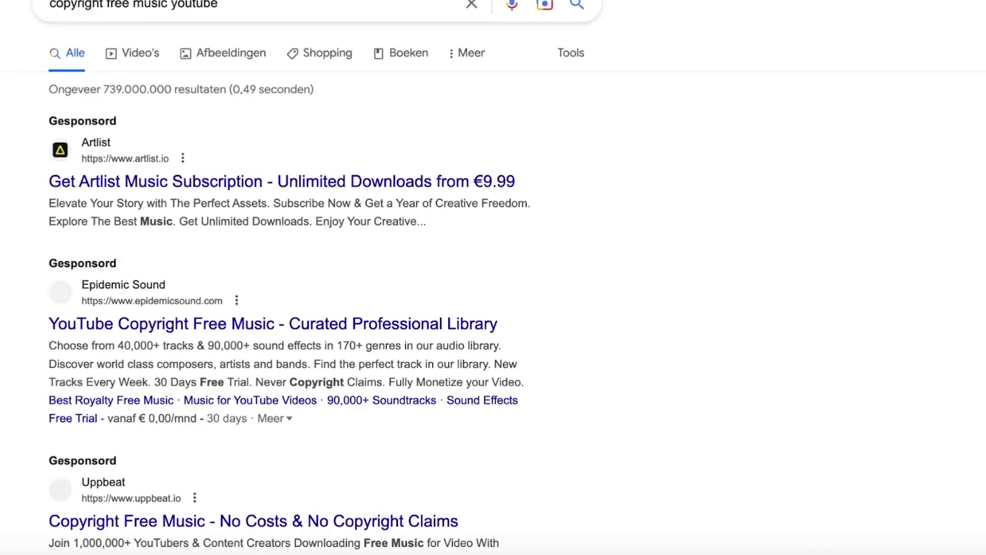
pyautogui.scroll(-2, 542, 121)
pyautogui.scroll(-4, 542, 121)
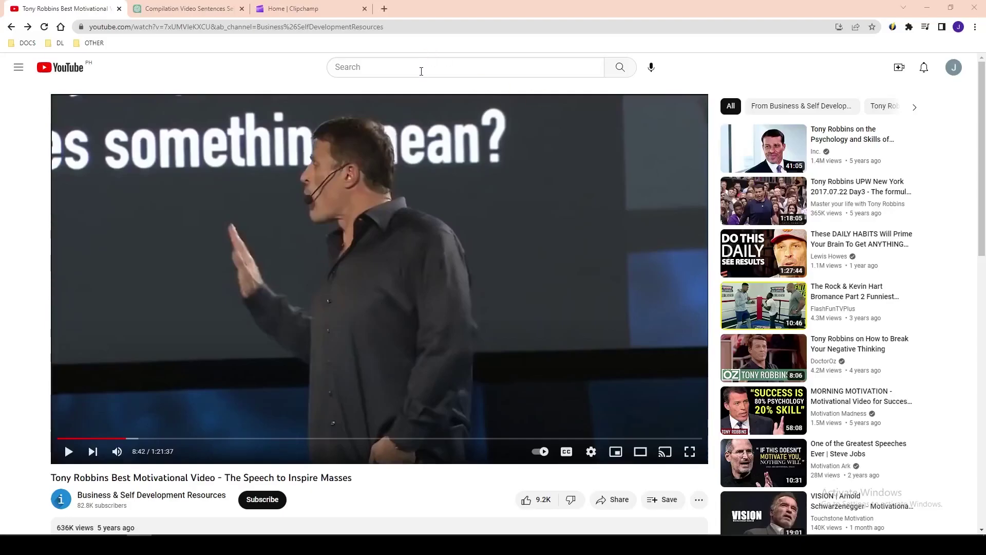
# Search YouTube for 'epic motivational music copyright free' and open a result in a new tab
pyautogui.click(421, 71)
pyautogui.write('epic motivational music copyright free')
pyautogui.press('Return')
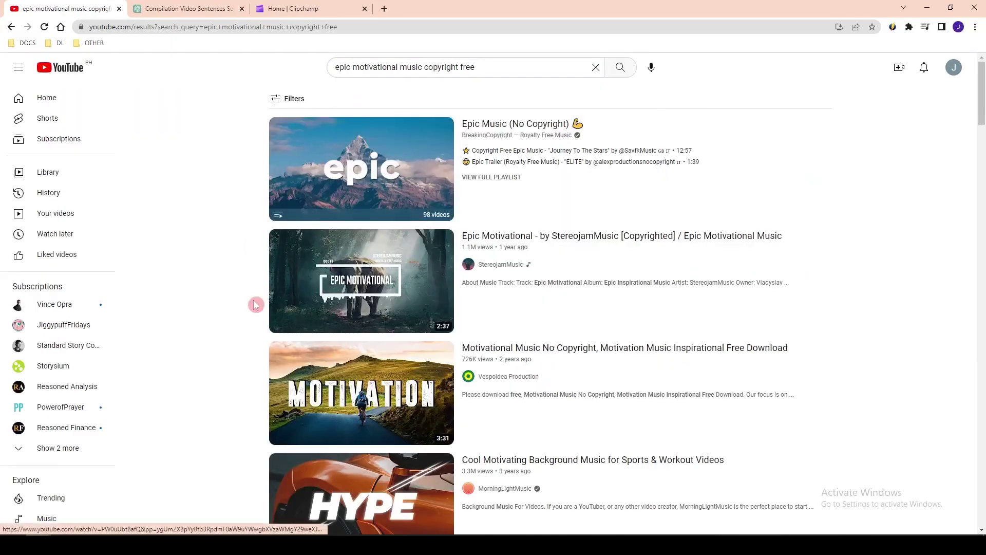
pyautogui.scroll(-3, 254, 300)
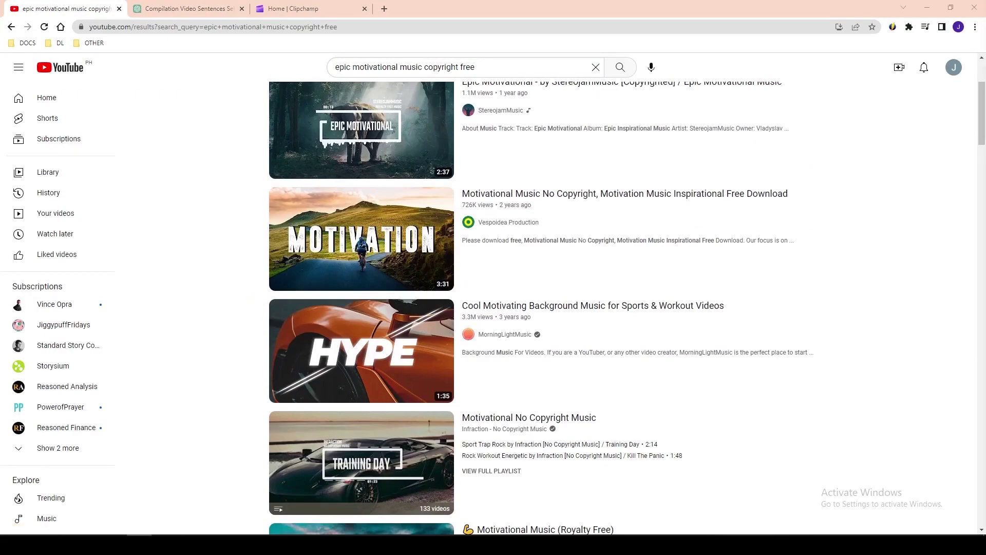
pyautogui.scroll(3, 363, 176)
pyautogui.middleClick(374, 378)
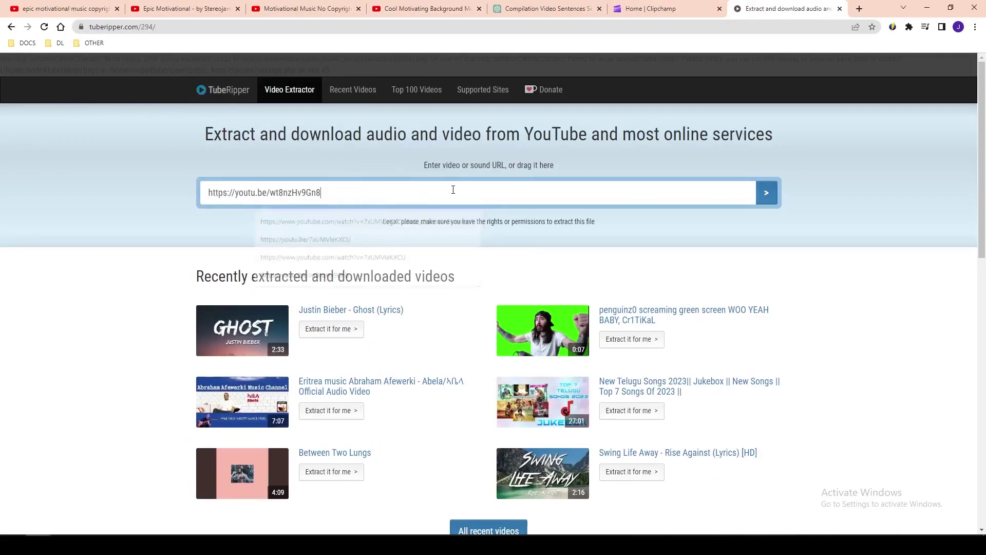
# Import Epic BG music.mp3 into Your media and add it to the timeline
pyautogui.click(214, 199)
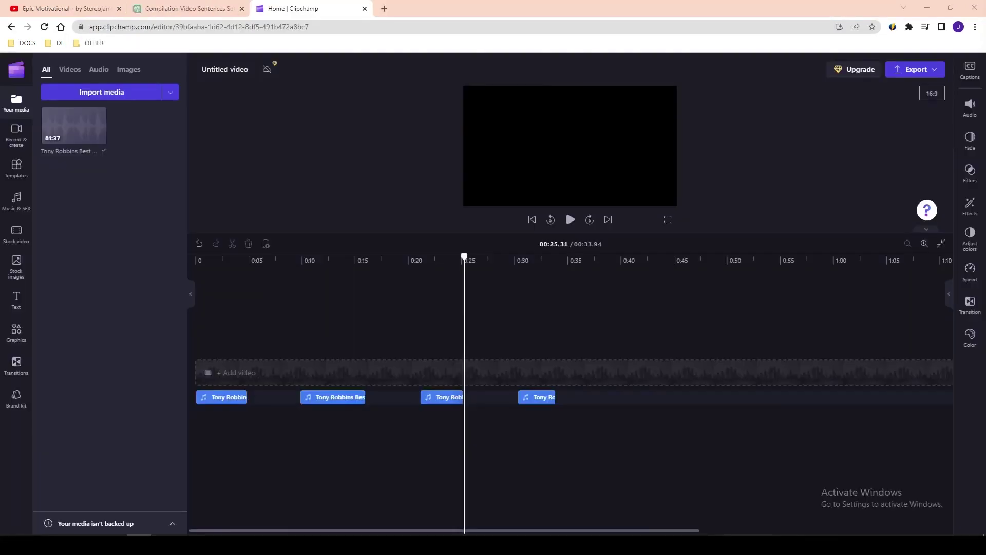
pyautogui.moveTo(891, 456); pyautogui.dragTo(77, 120)
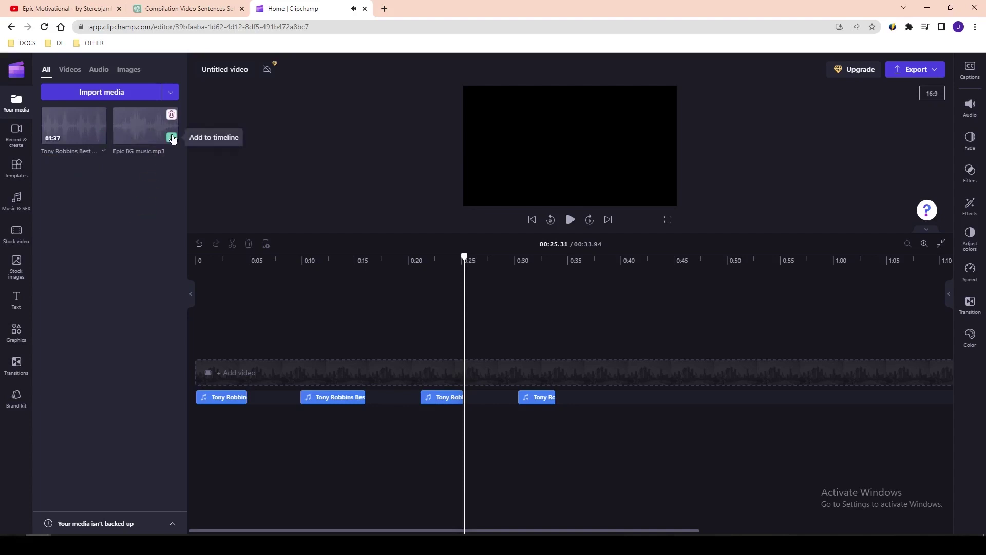
pyautogui.click(172, 138)
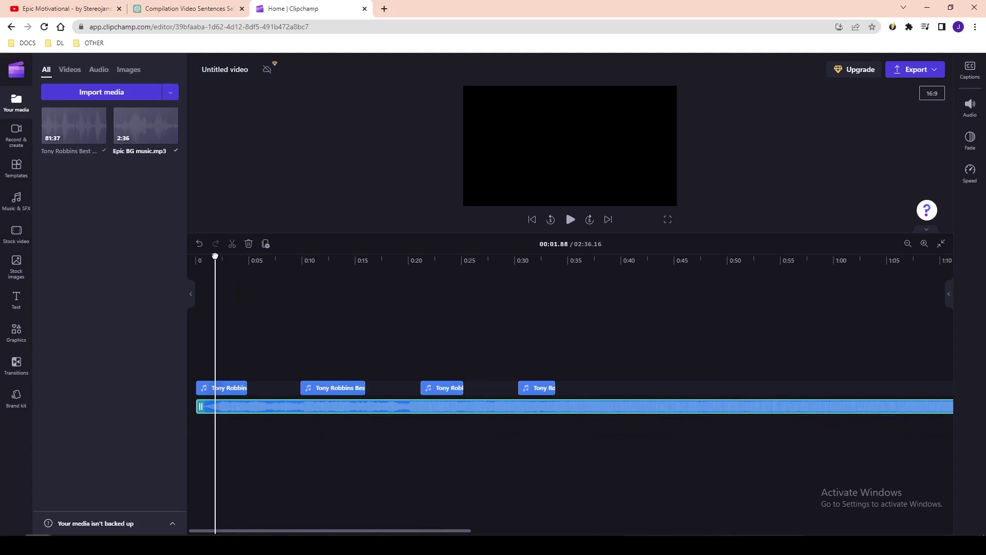
# Play the edit from the start with the music, then open the audio's volume settings
pyautogui.click(236, 289)
pyautogui.press('space')
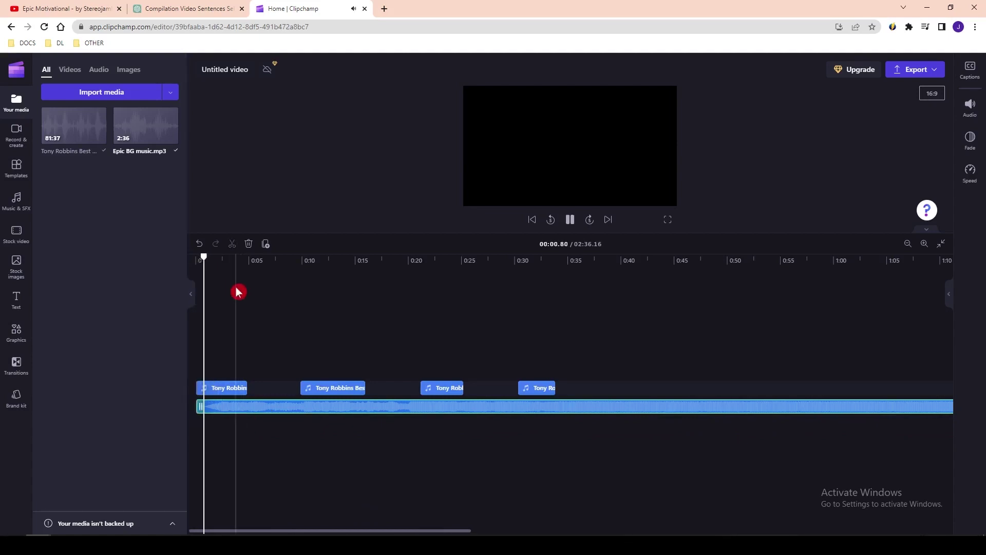
pyautogui.press('space')
pyautogui.click(390, 418)
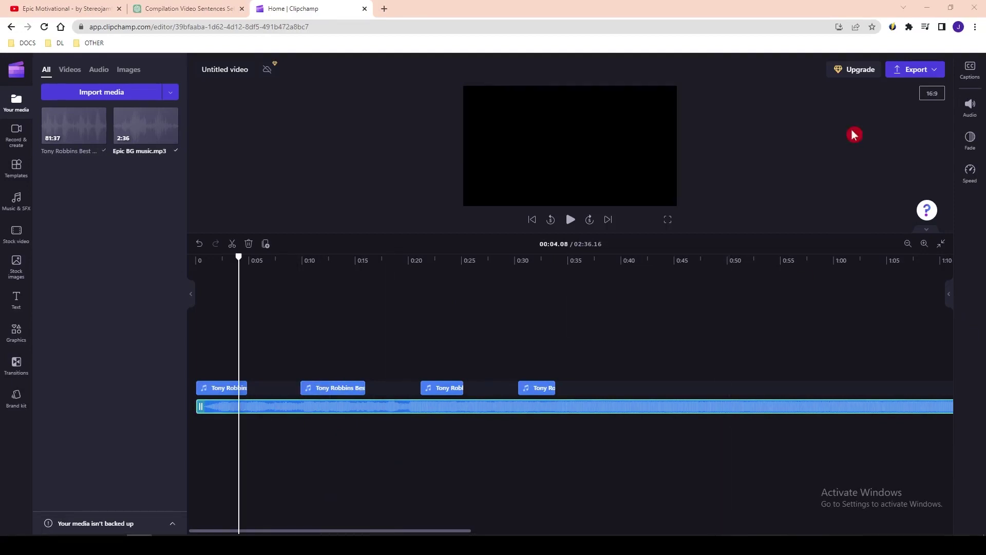
pyautogui.click(970, 107)
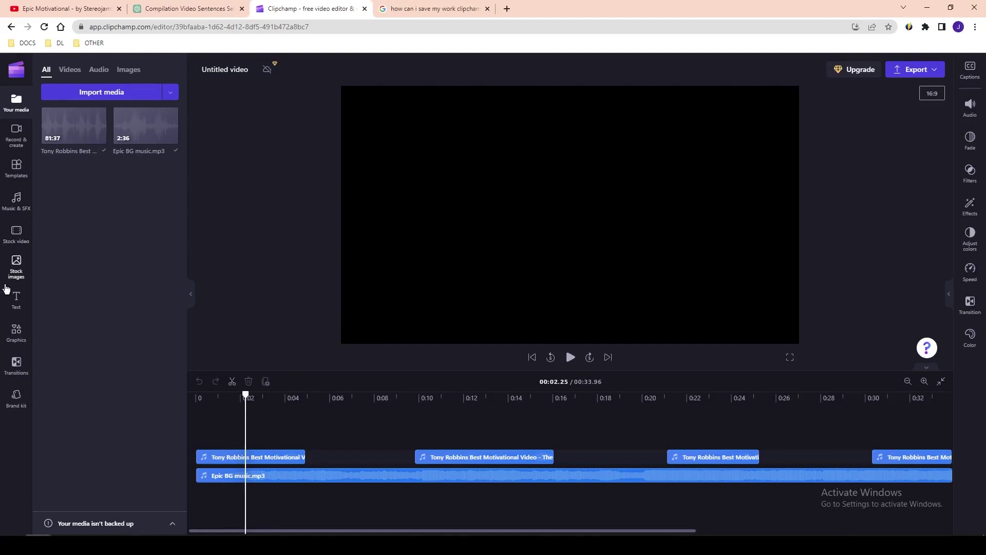
# Export the video as a 480p MP4
pyautogui.click(16, 298)
pyautogui.scroll(-5, 119, 246)
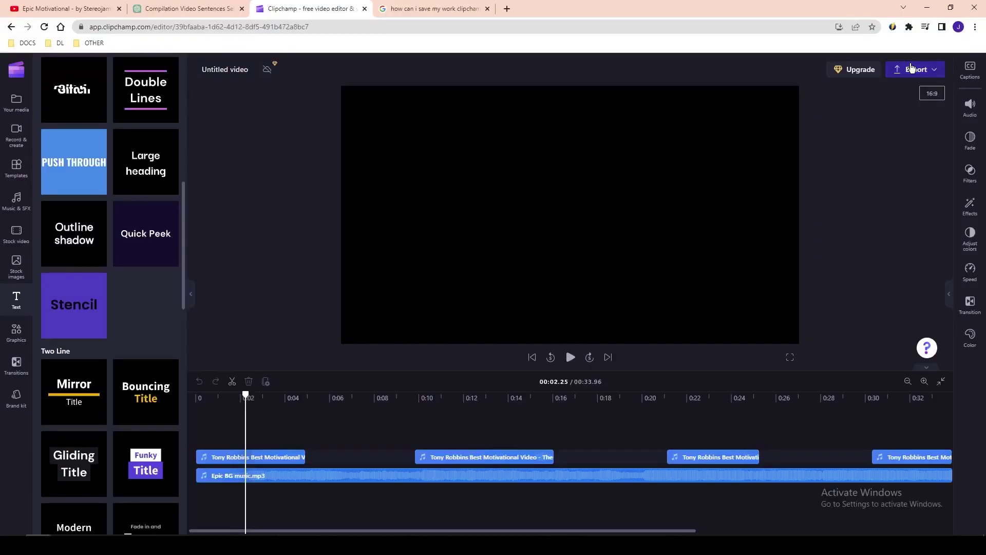
pyautogui.click(911, 67)
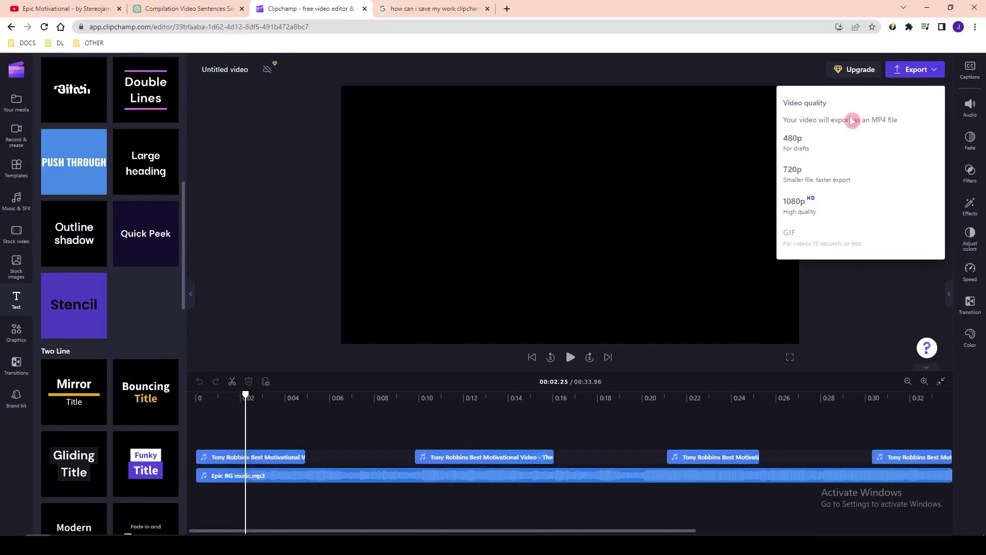
pyautogui.click(794, 146)
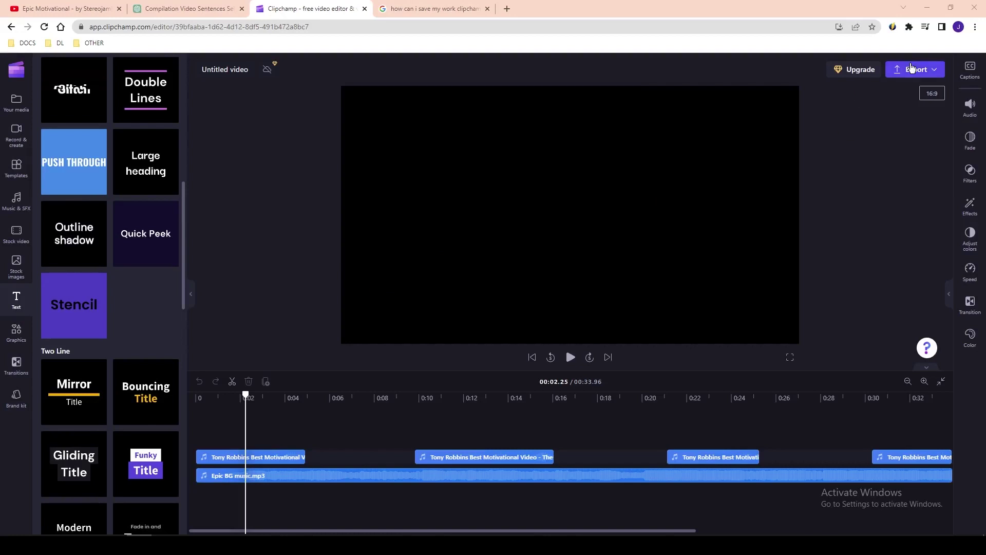
pyautogui.click(912, 68)
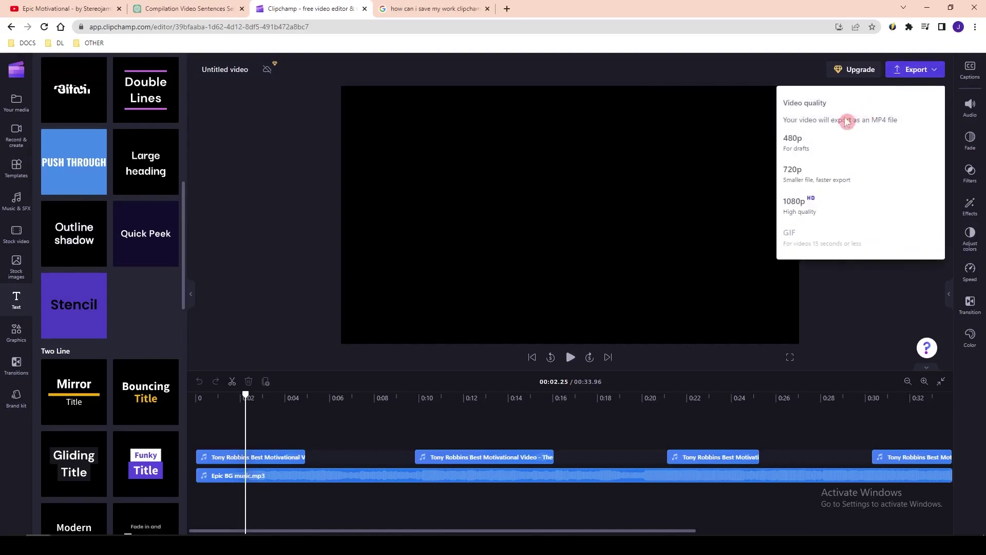
pyautogui.click(794, 143)
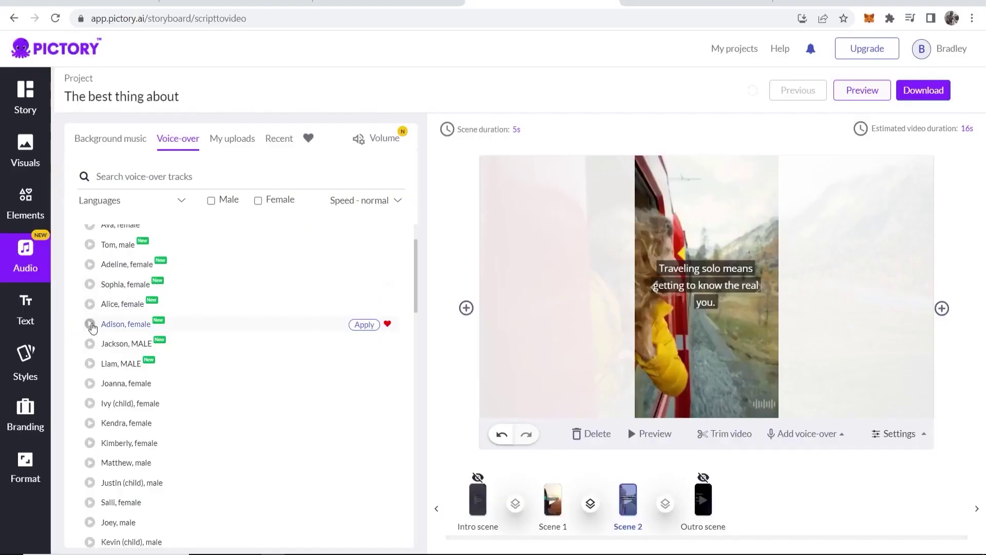
# Apply the Adison female voice-over, then paste the timestamped Tony Robbins quotes into the script
pyautogui.click(369, 329)
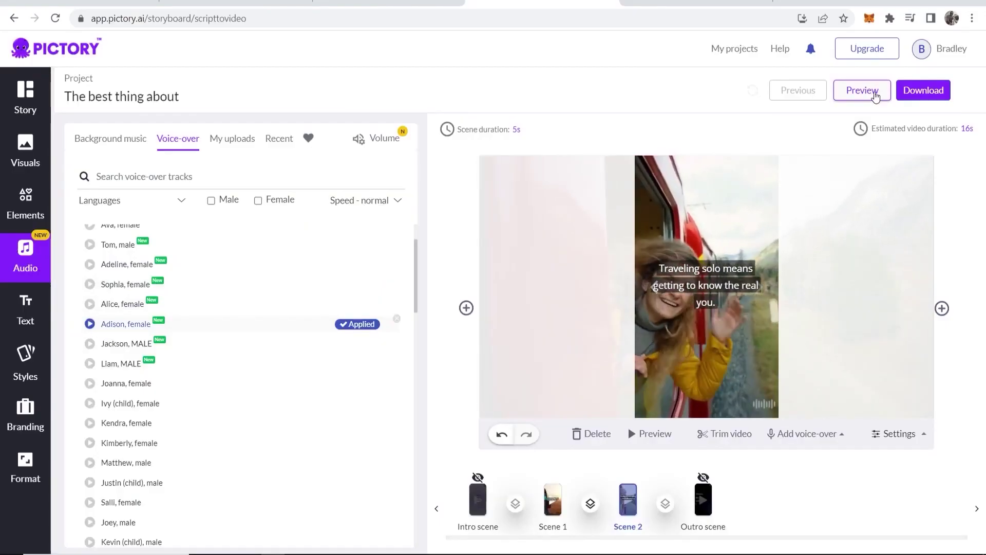
pyautogui.click(870, 89)
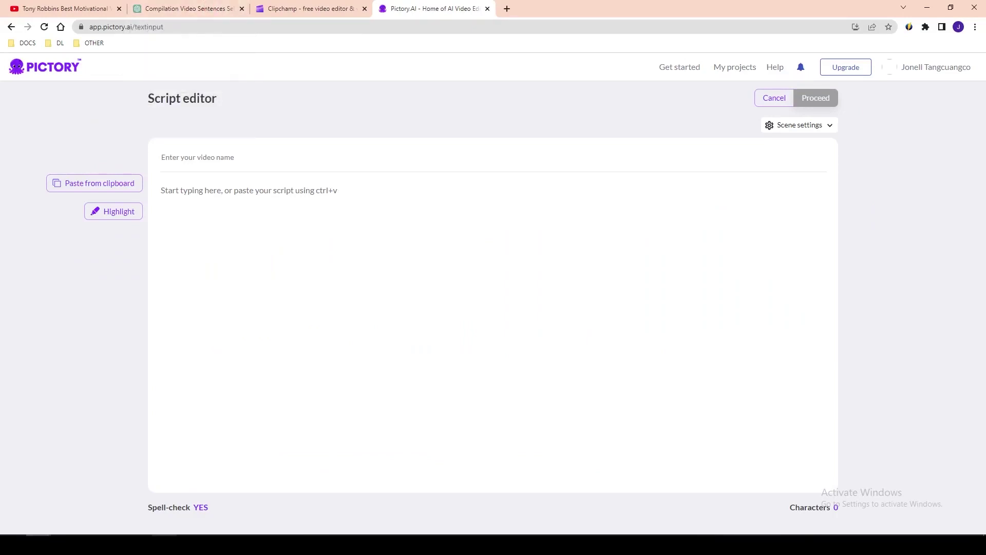
pyautogui.hotkey('alt', 'Tab')
pyautogui.hotkey('ctrl', 'a')
pyautogui.hotkey('alt', 'Tab')
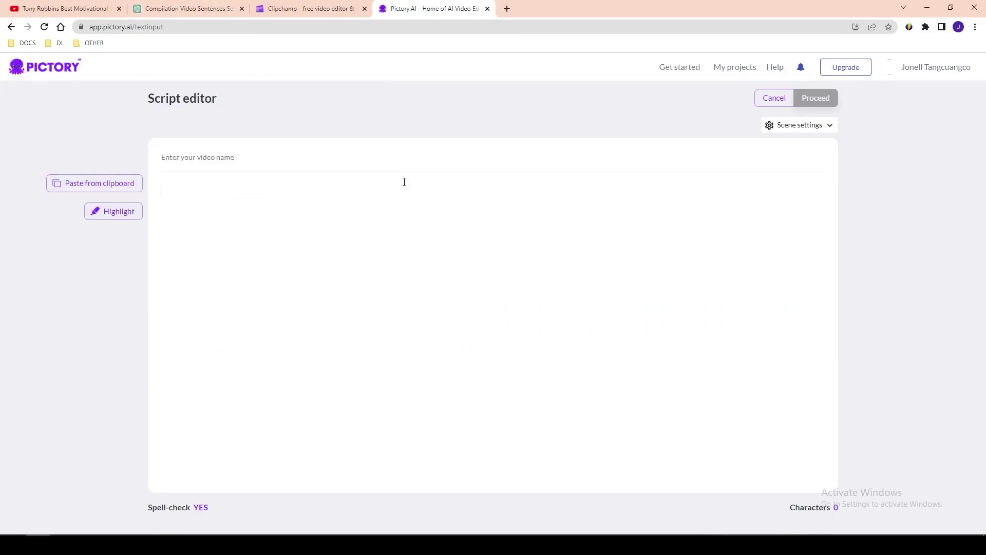
pyautogui.hotkey('ctrl', '2')
pyautogui.hotkey('ctrl', '4')
pyautogui.click(364, 127)
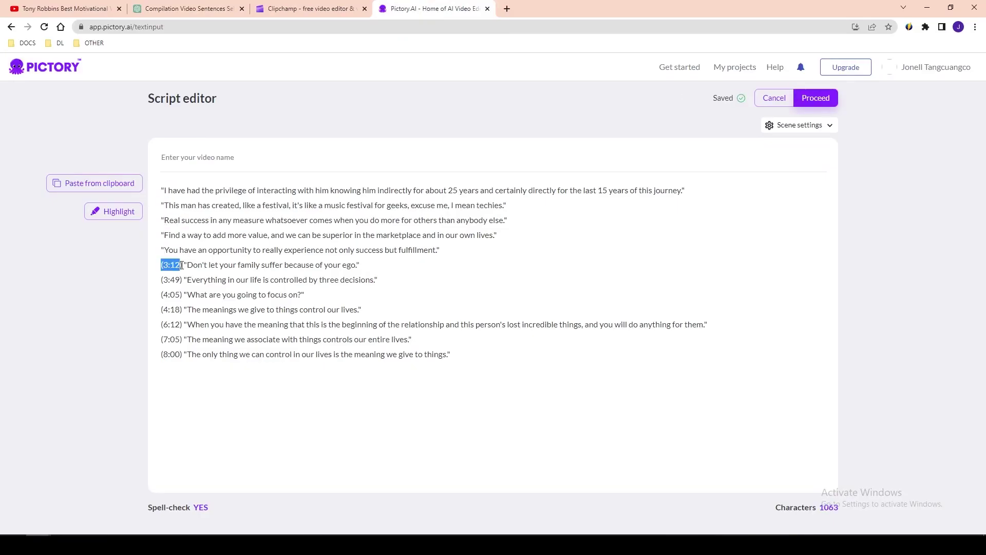
# Strip the timestamp prefixes, the first two lines and 'in any measure whatsoever' from the script
pyautogui.press('Delete')
pyautogui.moveTo(183, 324); pyautogui.dragTo(162, 324)
pyautogui.press('Delete')
pyautogui.moveTo(161, 339); pyautogui.dragTo(179, 339)
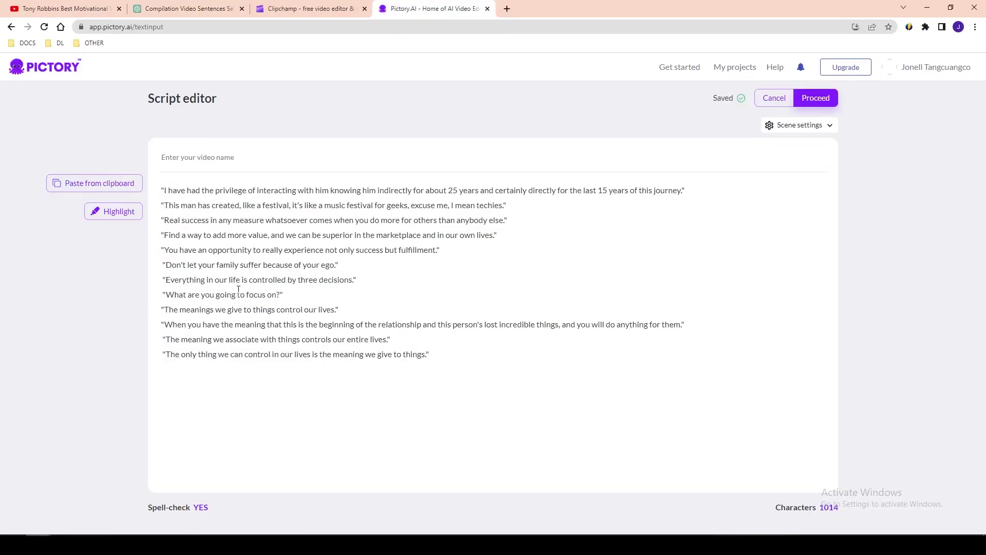
pyautogui.moveTo(161, 220); pyautogui.dragTo(161, 190)
pyautogui.press('Delete')
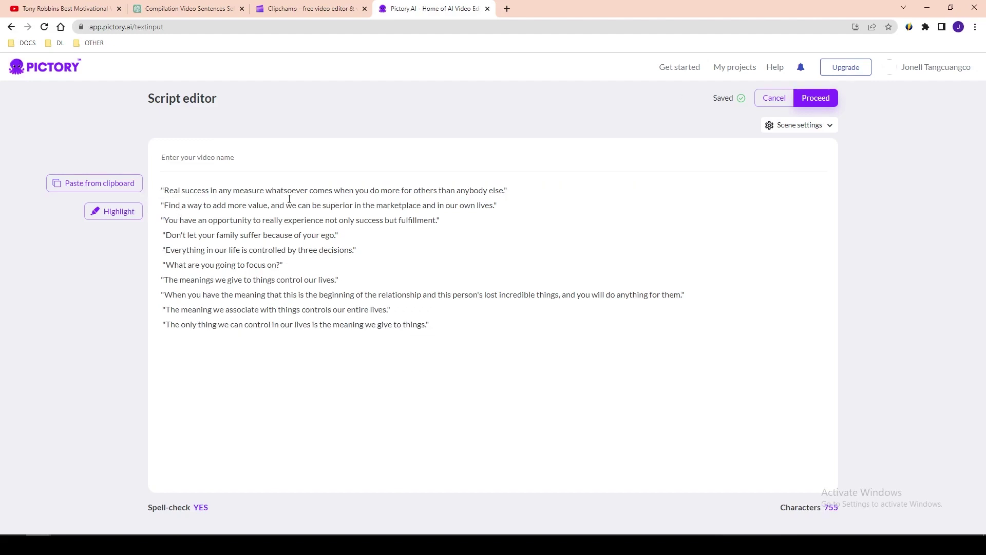
pyautogui.moveTo(212, 192); pyautogui.dragTo(309, 191)
pyautogui.press('Delete')
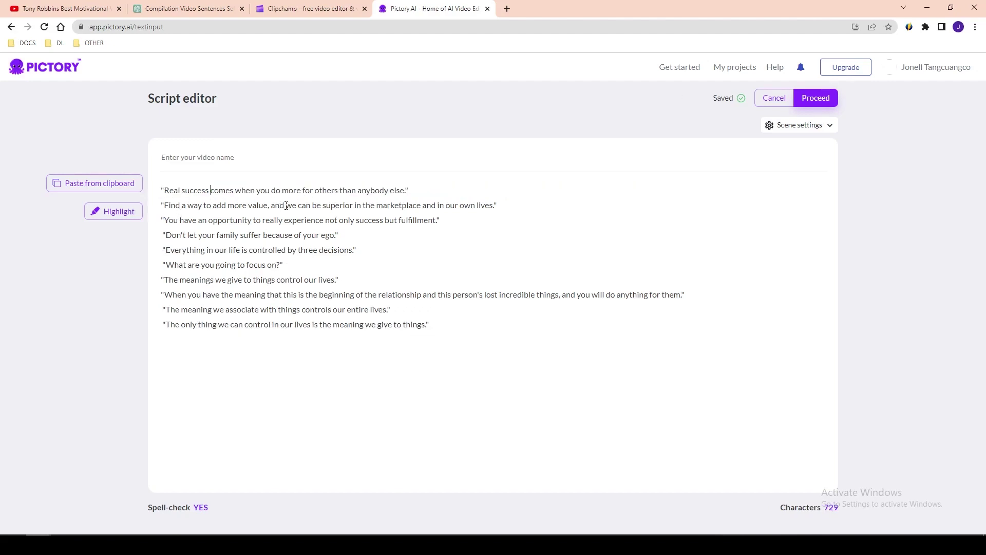
# Break the quote sentences into short lines, e.g. after 'level', 'really' and the marketplace sentence
pyautogui.click(253, 191)
pyautogui.press('Return')
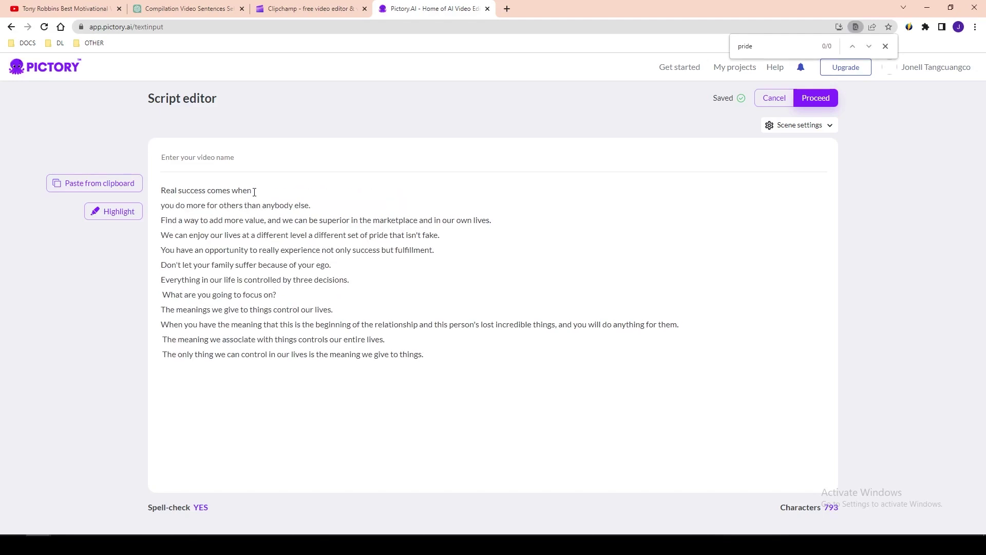
pyautogui.click(266, 220)
pyautogui.press('Return')
pyautogui.click(313, 235)
pyautogui.press('Return')
pyautogui.click(241, 265)
pyautogui.press('Return')
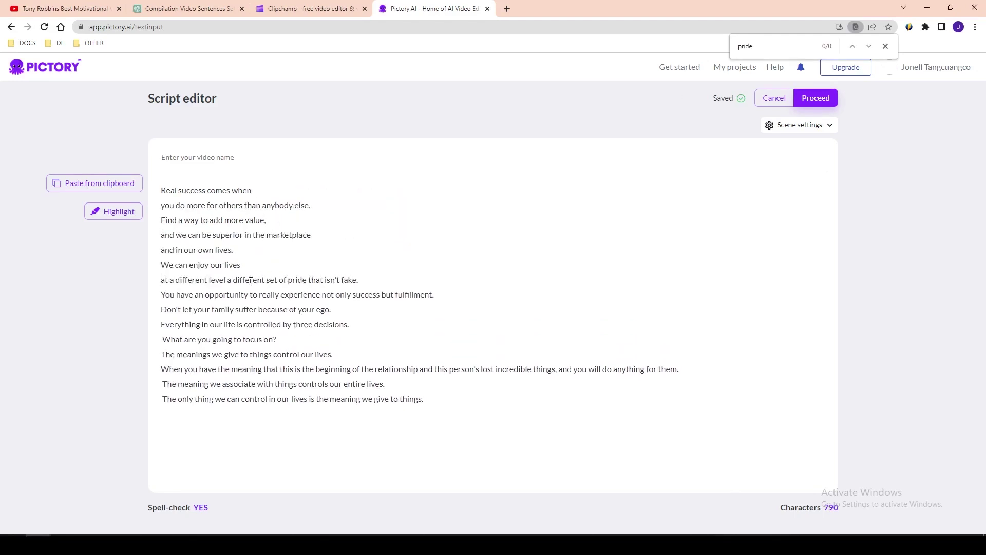
pyautogui.click(228, 279)
pyautogui.press('Return')
pyautogui.click(280, 309)
pyautogui.press('Return')
pyautogui.click(257, 339)
pyautogui.press('Return')
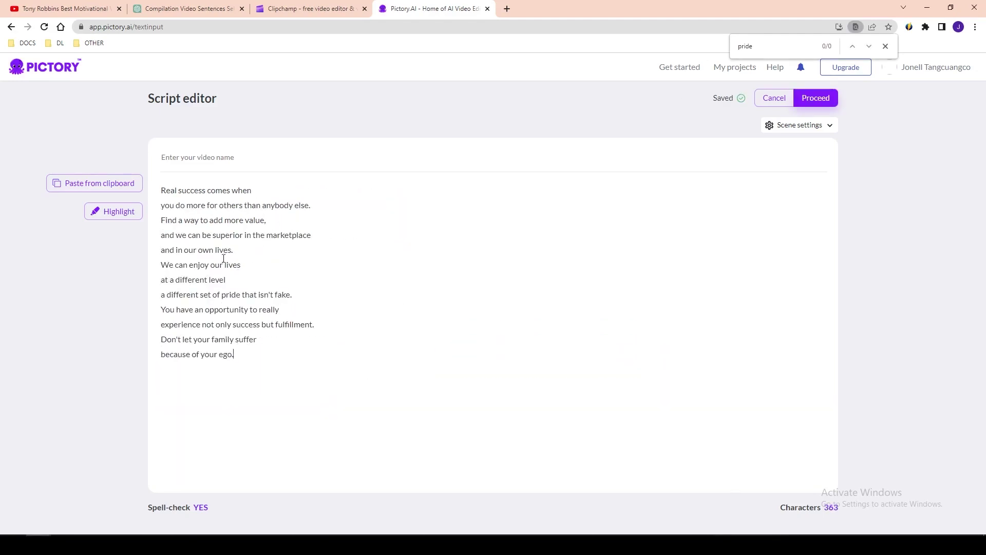
# Bold key words such as superior, opportunity and success
pyautogui.moveTo(211, 220); pyautogui.dragTo(267, 220)
pyautogui.doubleClick(229, 235)
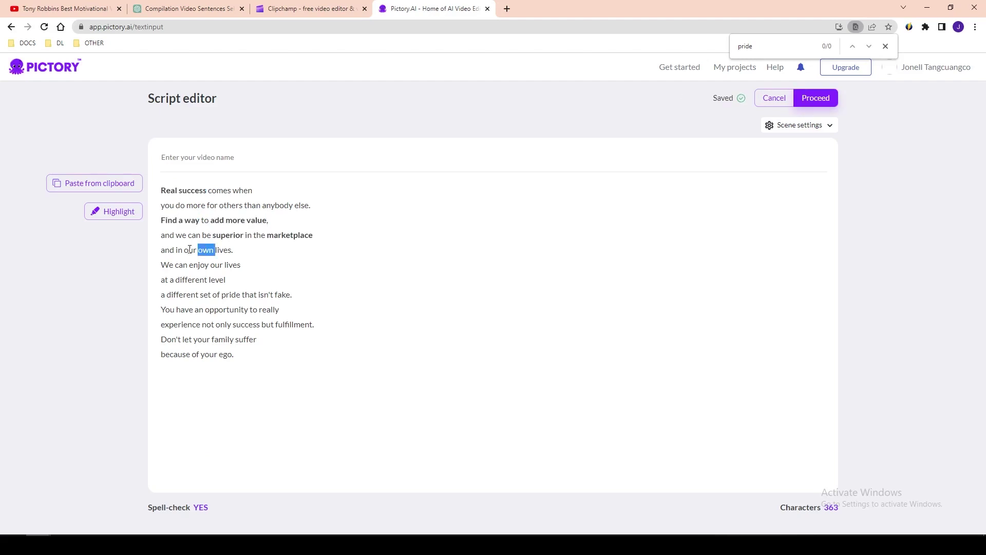
pyautogui.hotkey('ctrl', 'b')
pyautogui.doubleClick(247, 324)
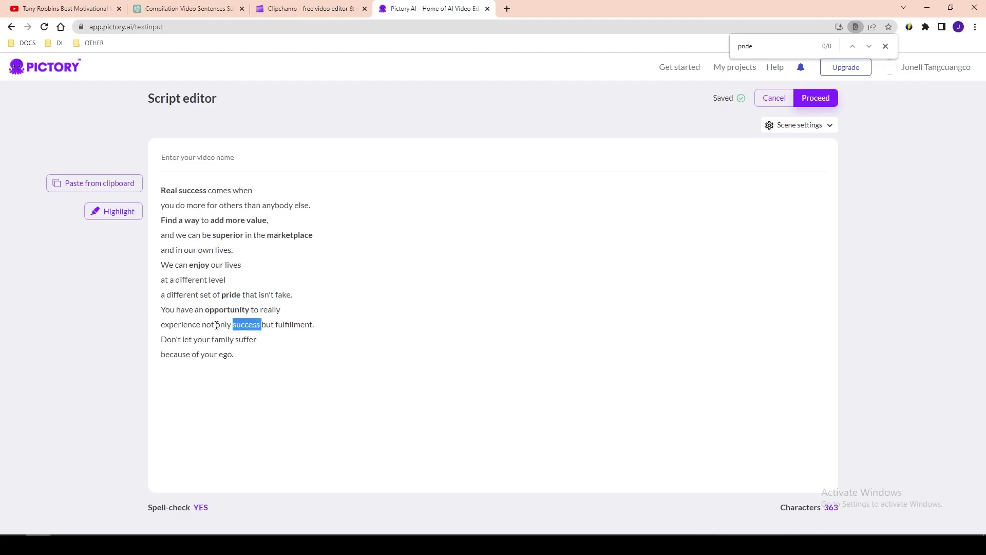
# Generate the 'Real success' storyboard from the script using the Corporate template
pyautogui.click(820, 101)
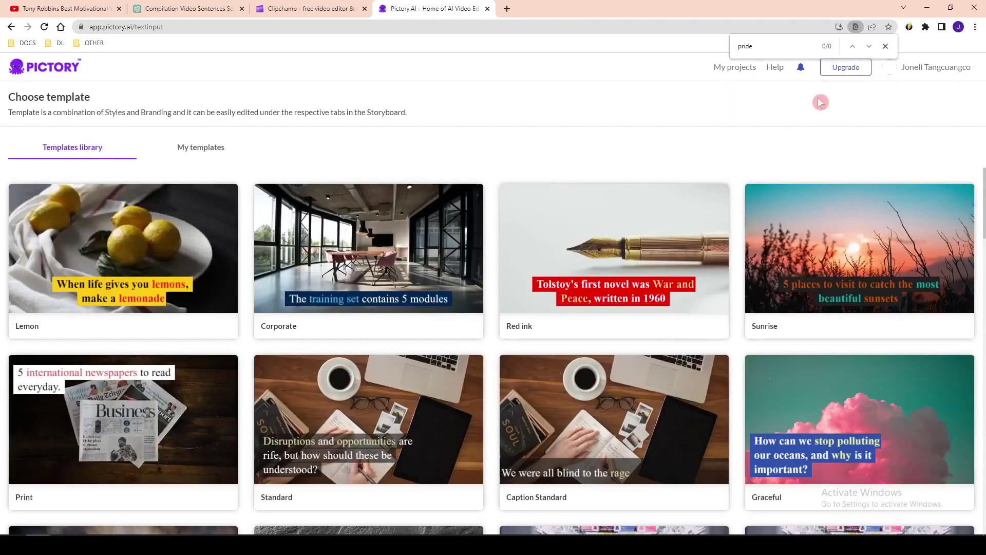
pyautogui.moveTo(369, 260)
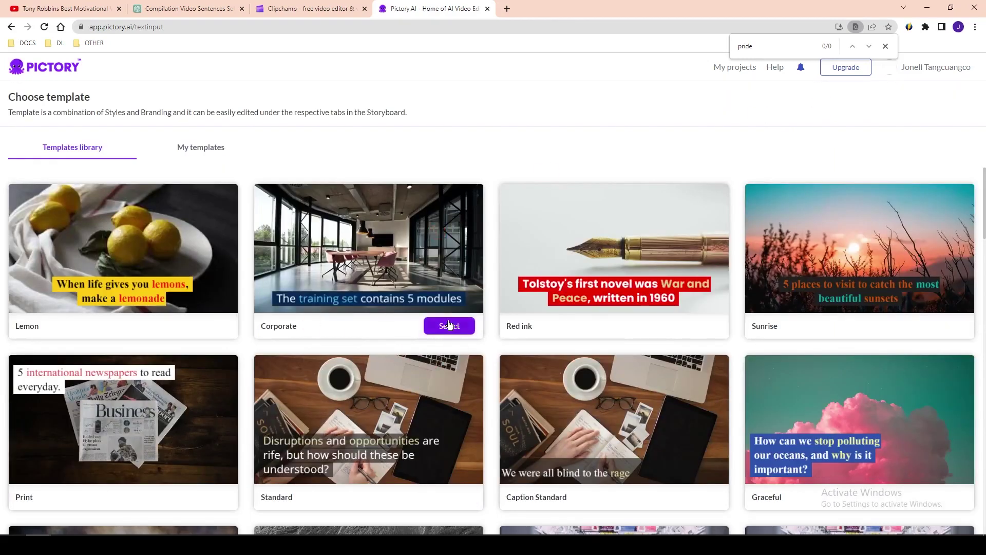
pyautogui.click(447, 332)
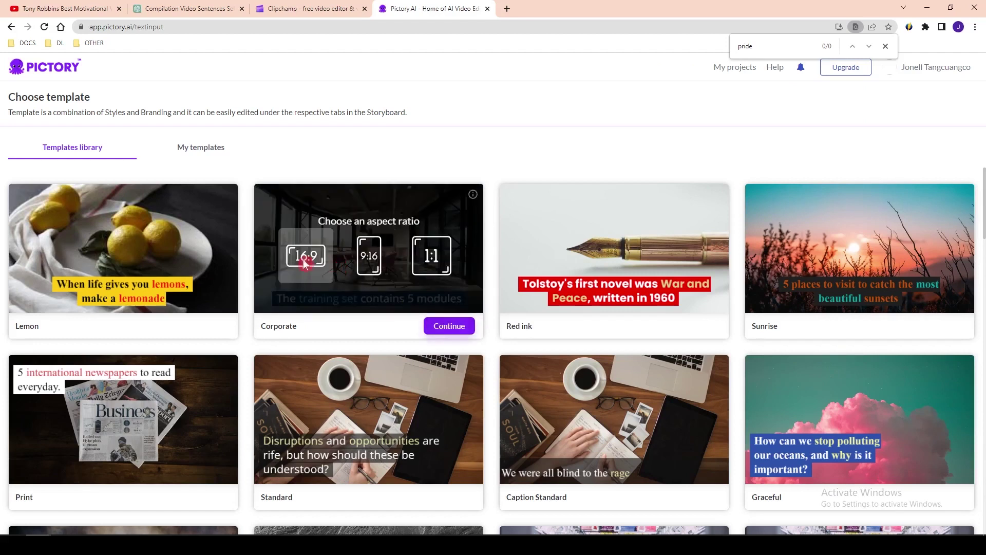
pyautogui.click(451, 329)
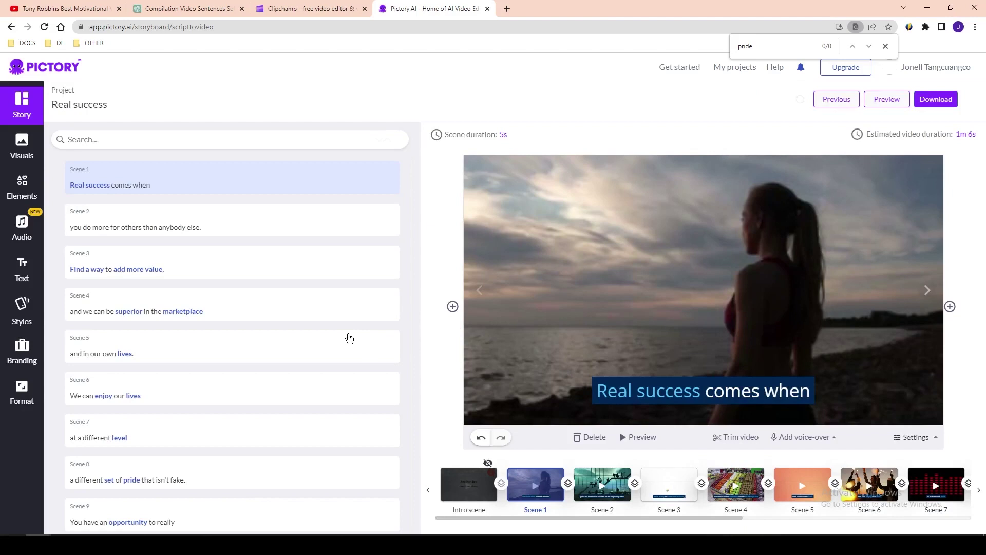
pyautogui.scroll(-3, 328, 366)
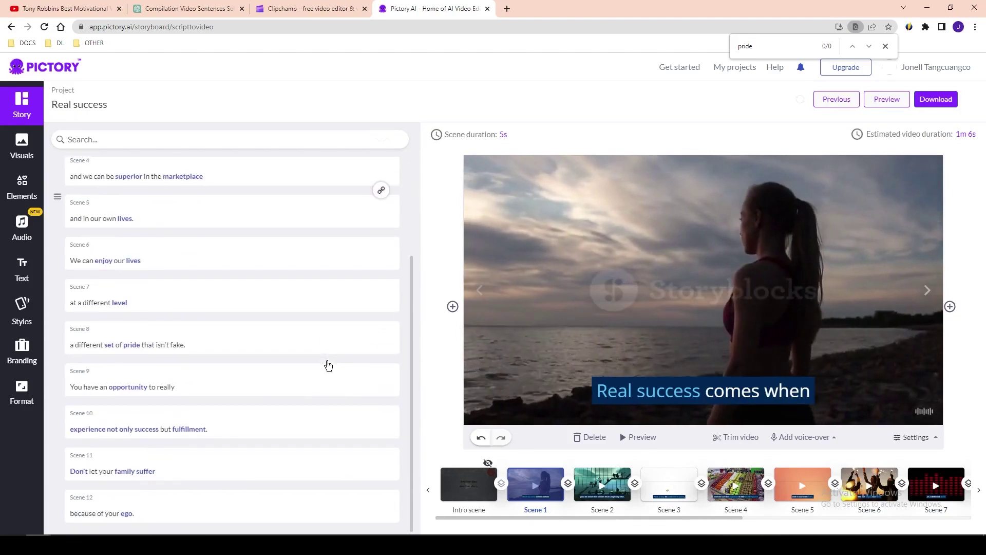
# Replace Scene 8's rainbow-flag visual with the woman-at-sunset clip from the stock library
pyautogui.click(255, 397)
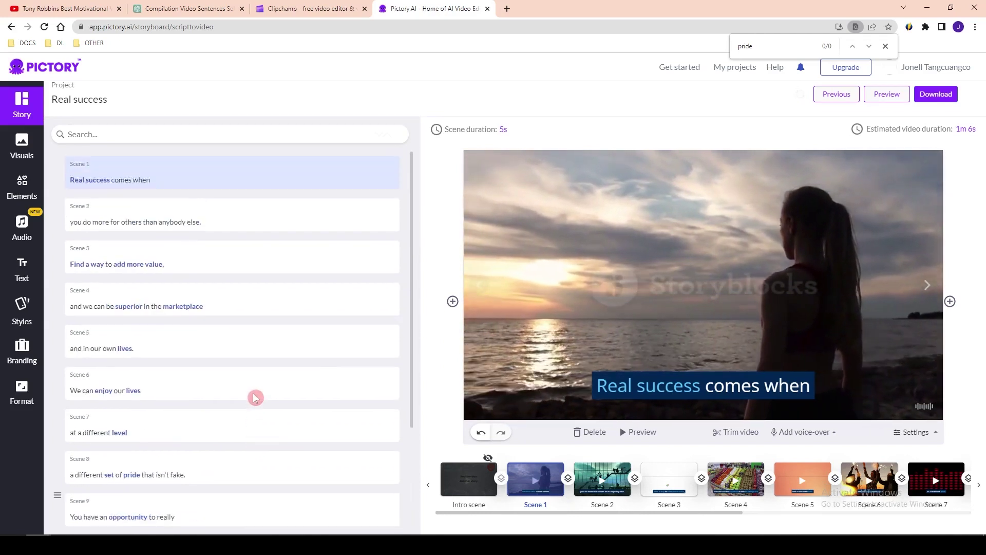
pyautogui.click(223, 344)
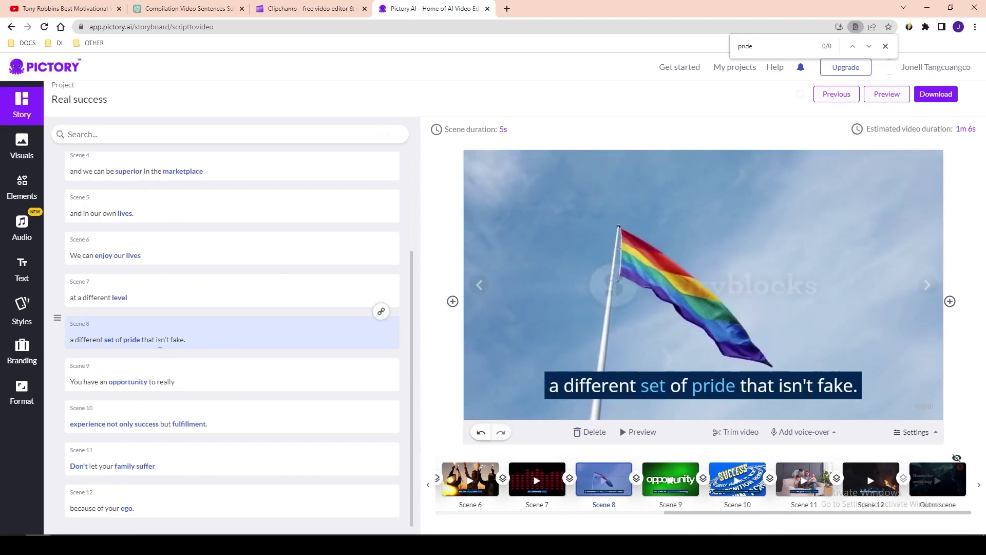
pyautogui.doubleClick(130, 340)
pyautogui.click(810, 276)
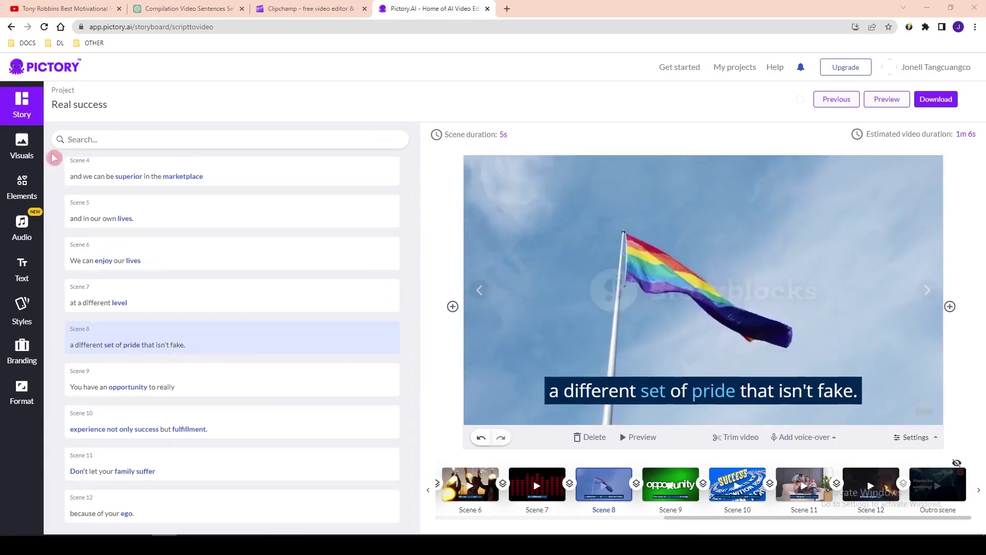
pyautogui.click(21, 156)
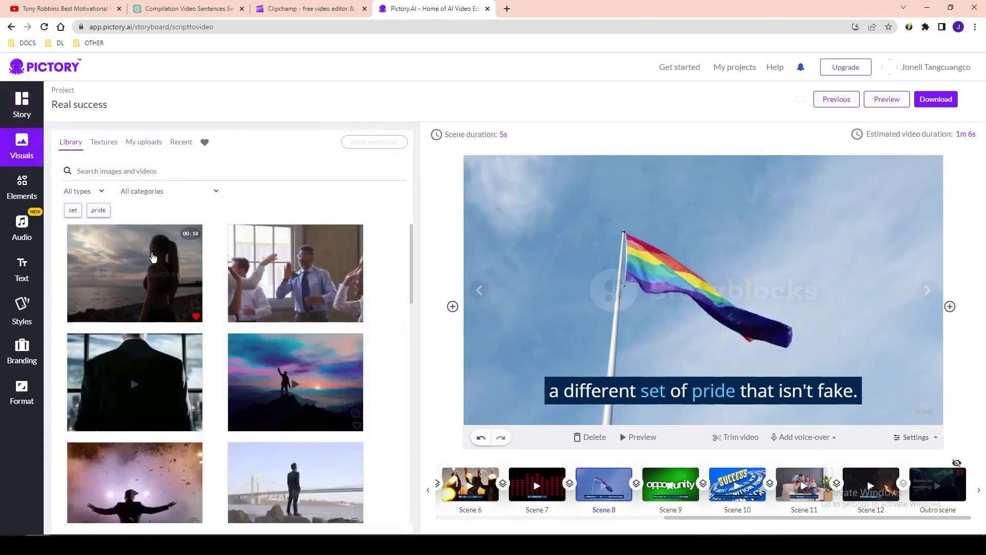
pyautogui.scroll(-5, 303, 360)
pyautogui.scroll(-3, 303, 354)
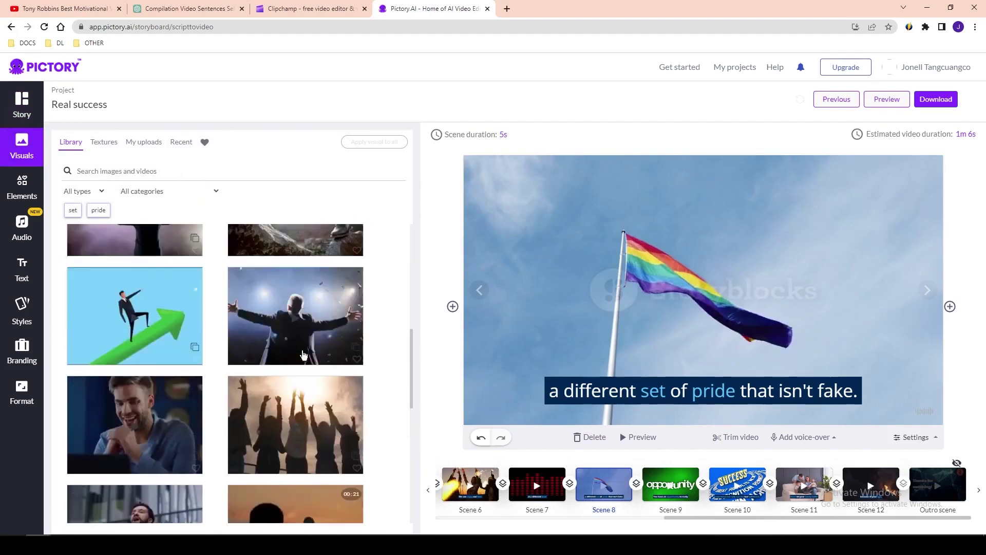
pyautogui.scroll(8, 304, 354)
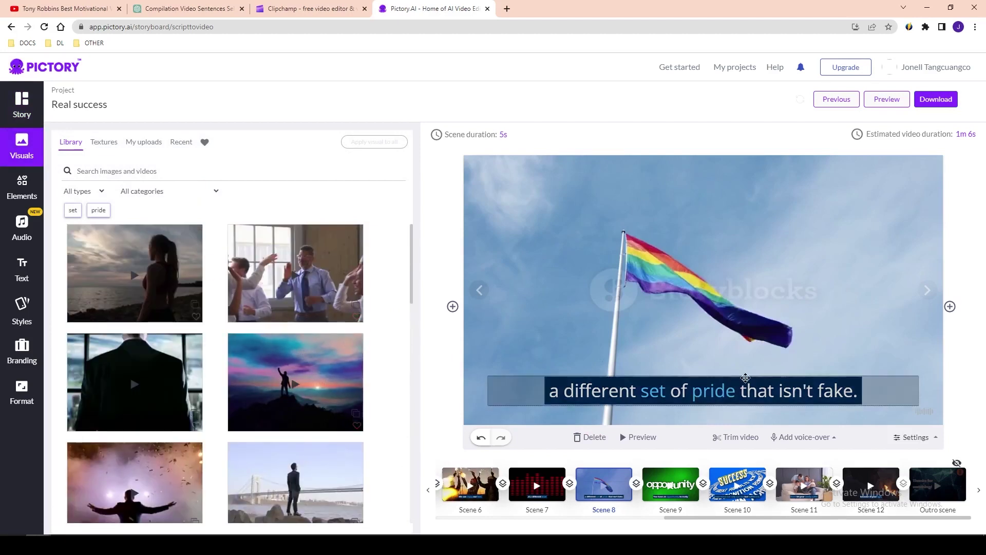
pyautogui.click(125, 251)
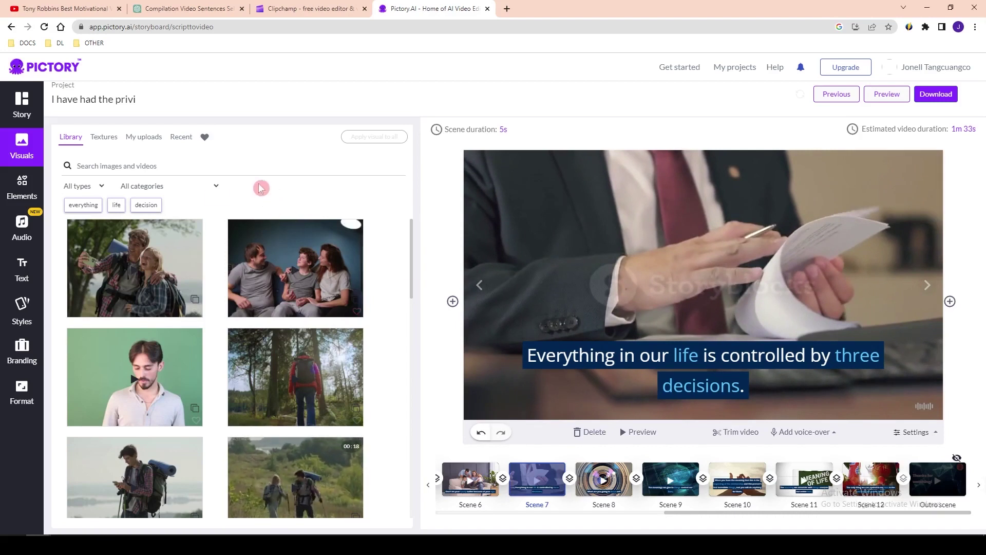
# Check My uploads, opening and then cancelling the file browser
pyautogui.click(136, 142)
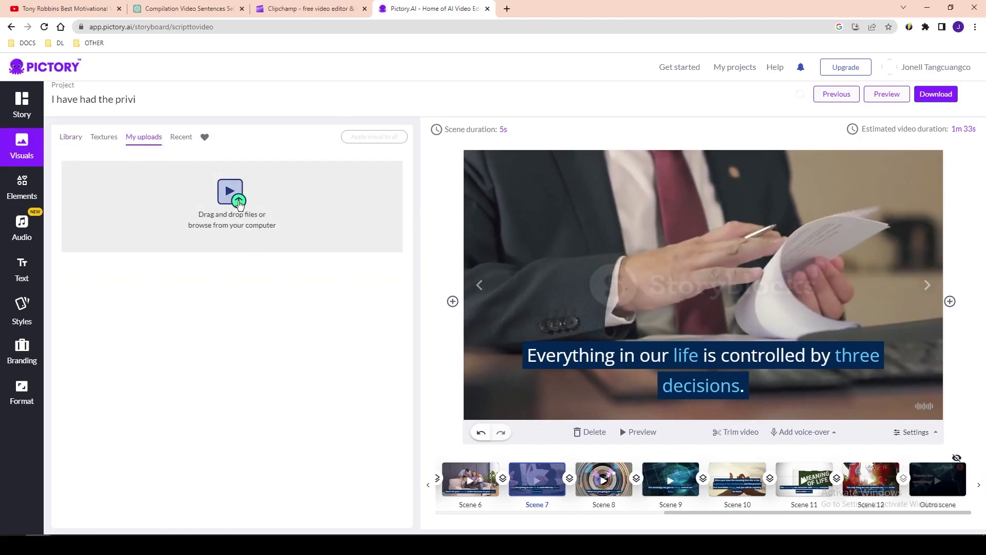
pyautogui.click(252, 229)
pyautogui.click(303, 246)
# Preview the story, load Clip Champ Tony Robbins.mp4 into CloudConvert, then return to Pictory
pyautogui.click(631, 431)
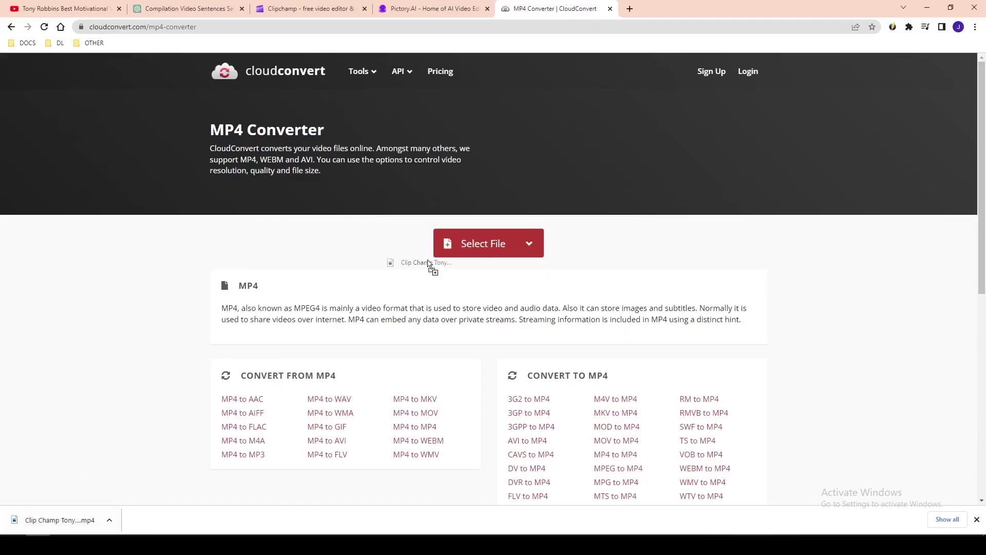
pyautogui.moveTo(430, 263); pyautogui.dragTo(479, 248)
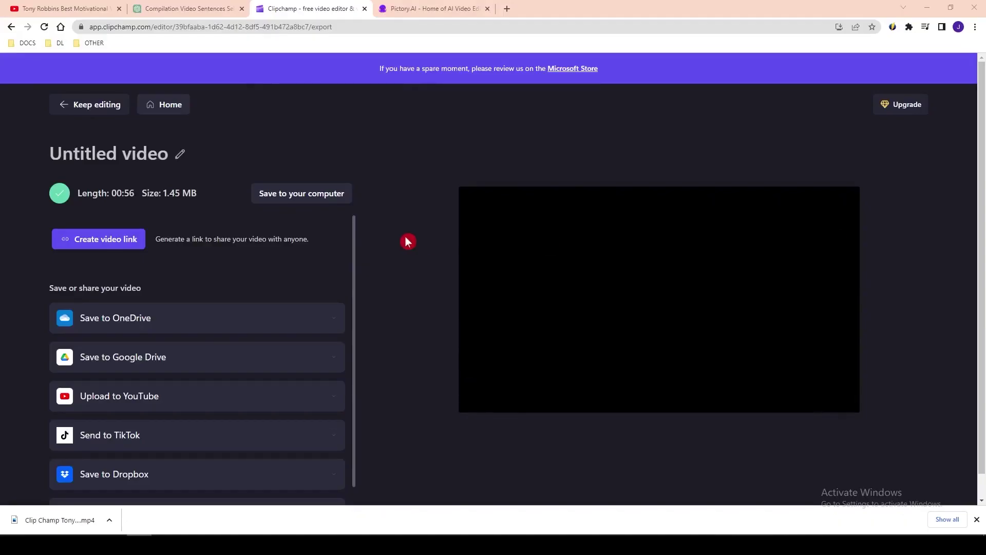
pyautogui.click(411, 6)
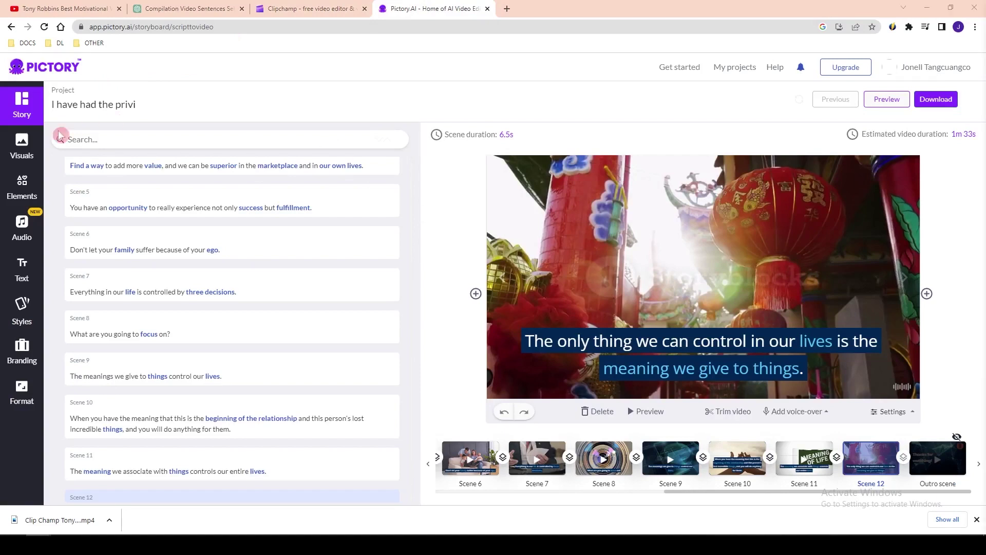
# Set the uploaded Clip Champ Tony Robbins.mp3 as the voice-over for the entire video
pyautogui.click(21, 229)
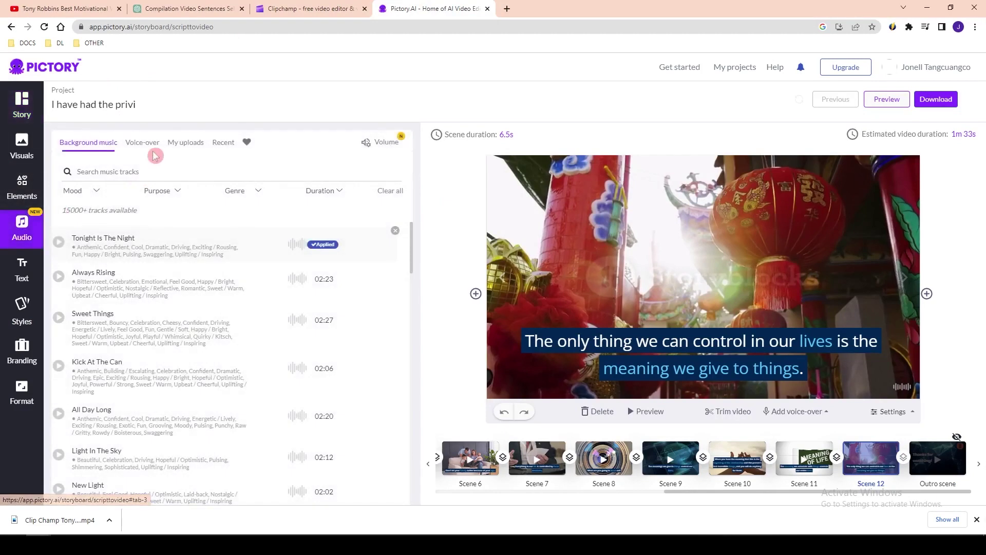
pyautogui.click(116, 147)
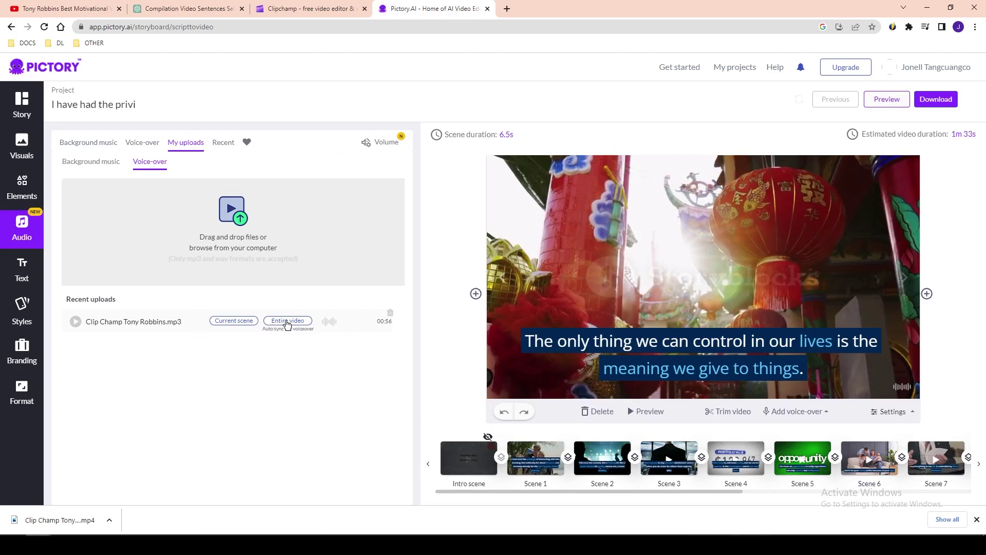
pyautogui.click(287, 322)
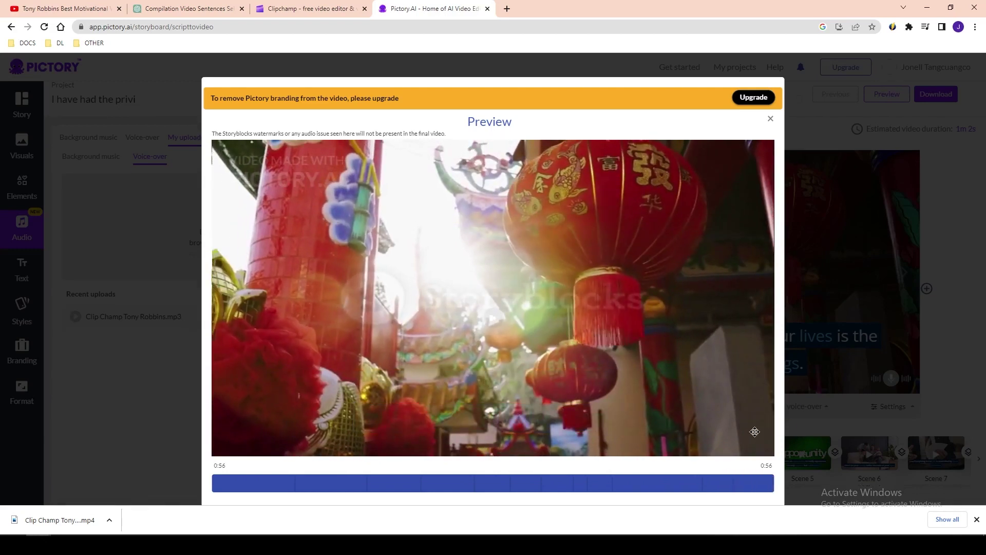
# Turn on Hide text in the scene settings and download the rendered video as PICTORYAI2.mp4
pyautogui.click(484, 519)
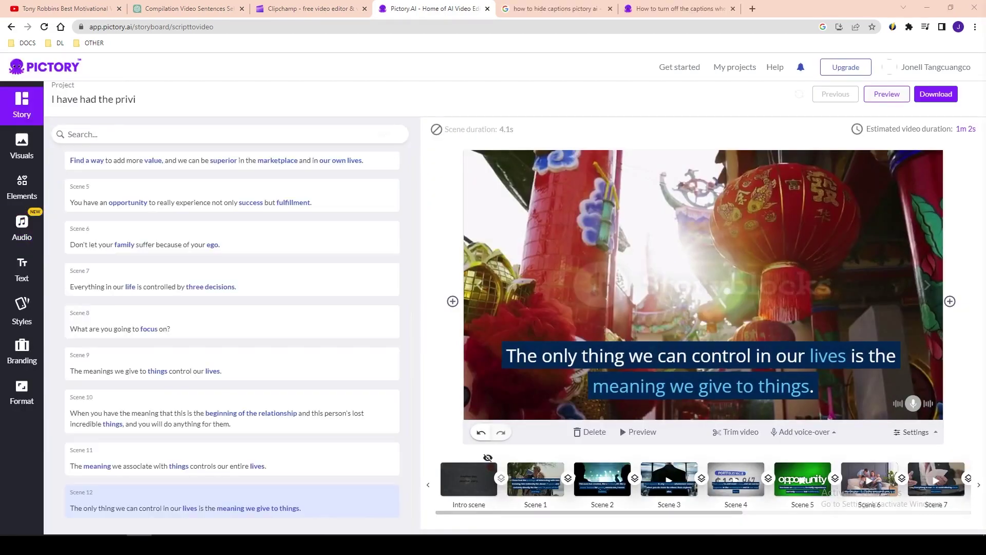
pyautogui.click(913, 432)
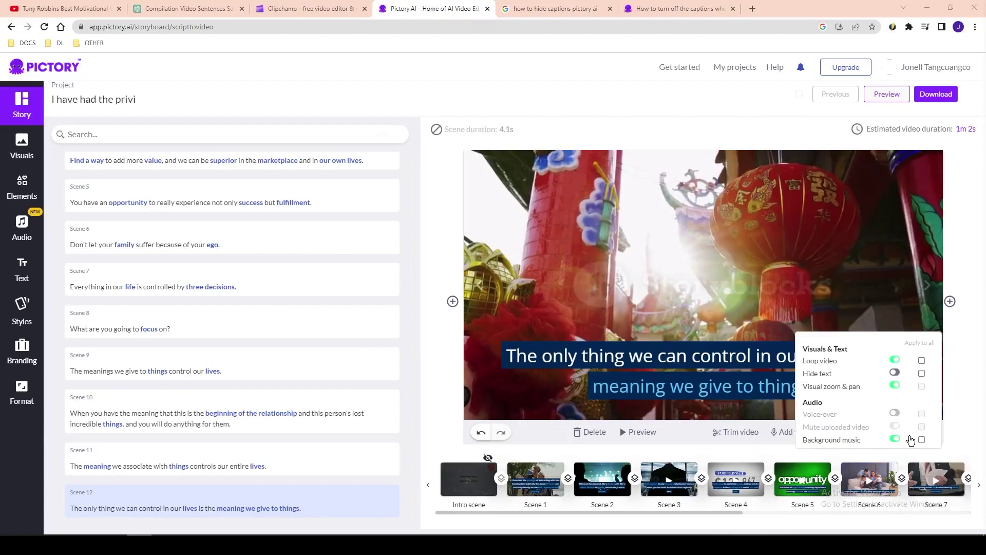
pyautogui.click(896, 373)
pyautogui.click(632, 378)
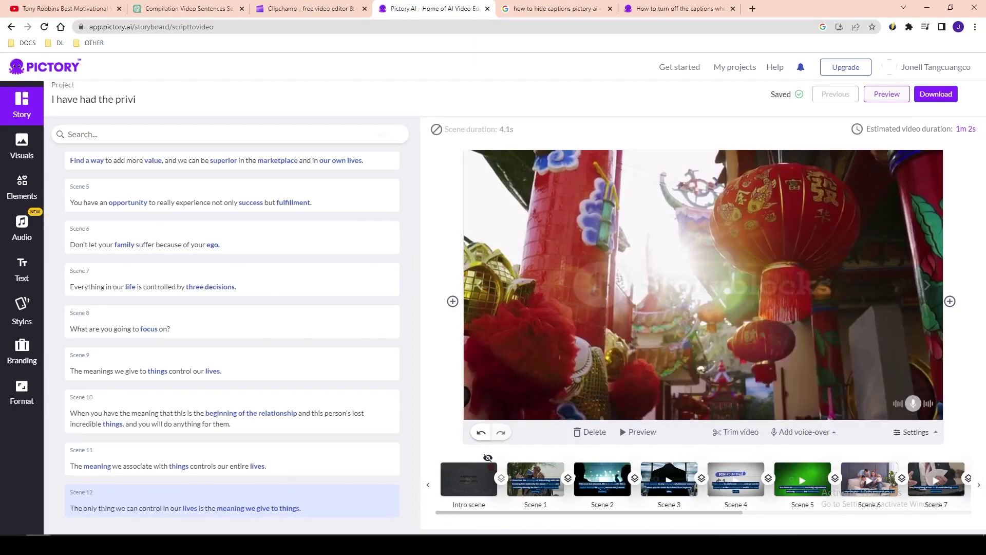
pyautogui.click(857, 112)
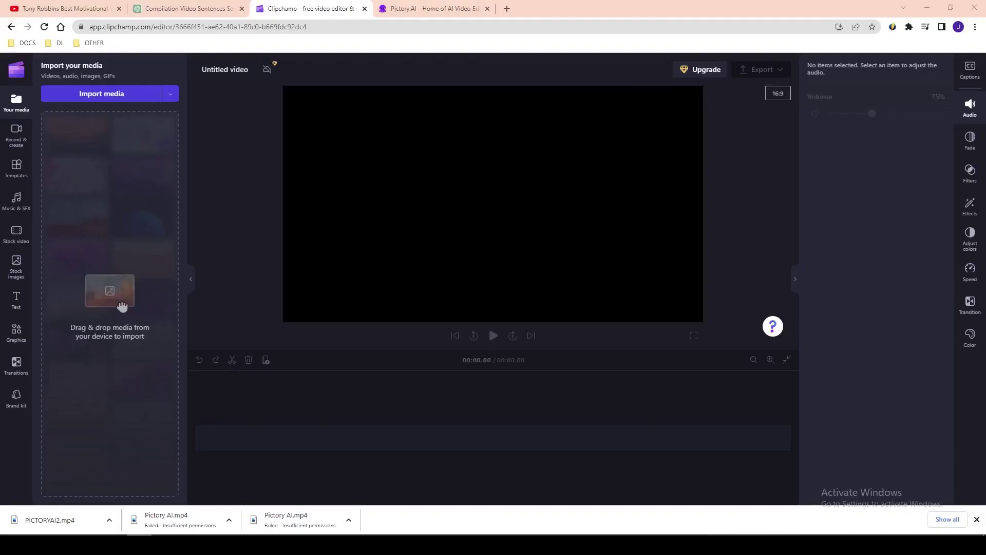
# Import PICTORYAI2.mp4, place it on the timeline, and apply the Black & white 2 filter
pyautogui.moveTo(58, 532); pyautogui.dragTo(105, 287)
pyautogui.moveTo(506, 437); pyautogui.dragTo(505, 436)
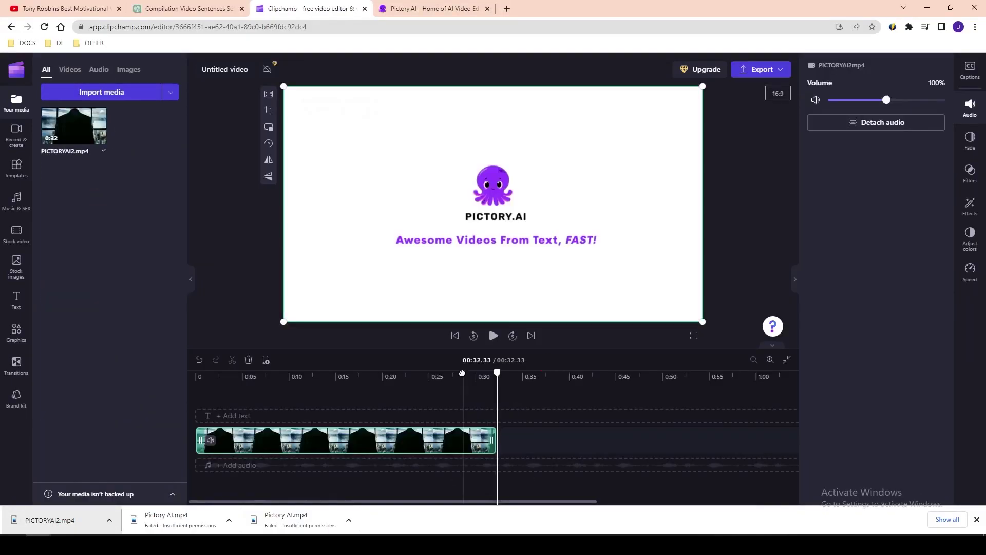
pyautogui.click(970, 172)
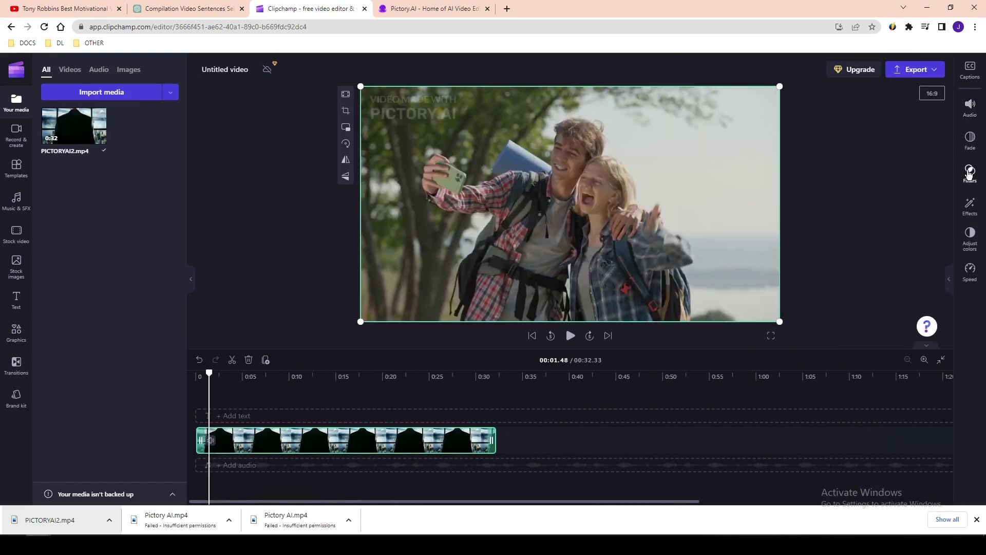
pyautogui.scroll(-3, 914, 324)
pyautogui.scroll(3, 914, 323)
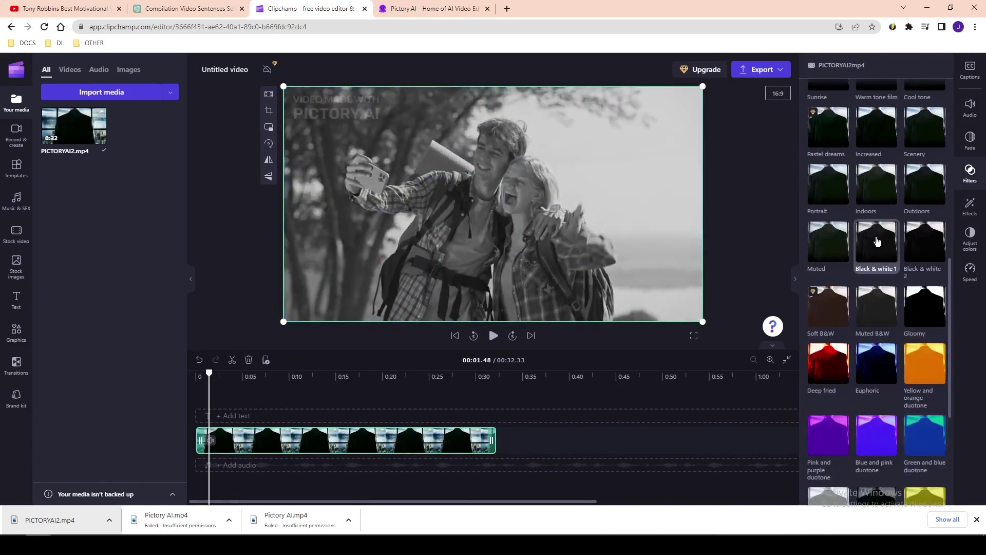
pyautogui.click(925, 227)
# Generate English auto-captions and change their font to Azeret Mono
pyautogui.click(970, 69)
pyautogui.click(884, 128)
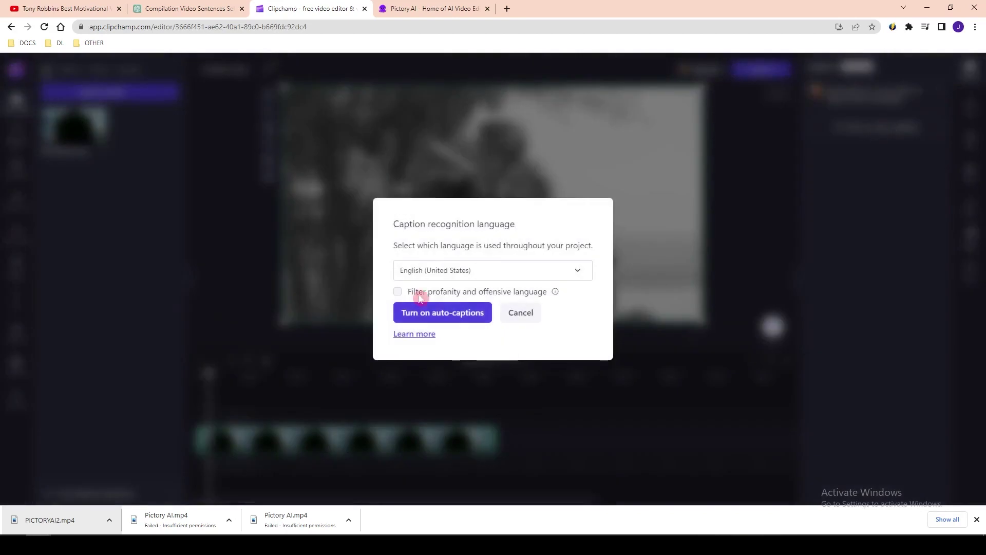
pyautogui.click(418, 317)
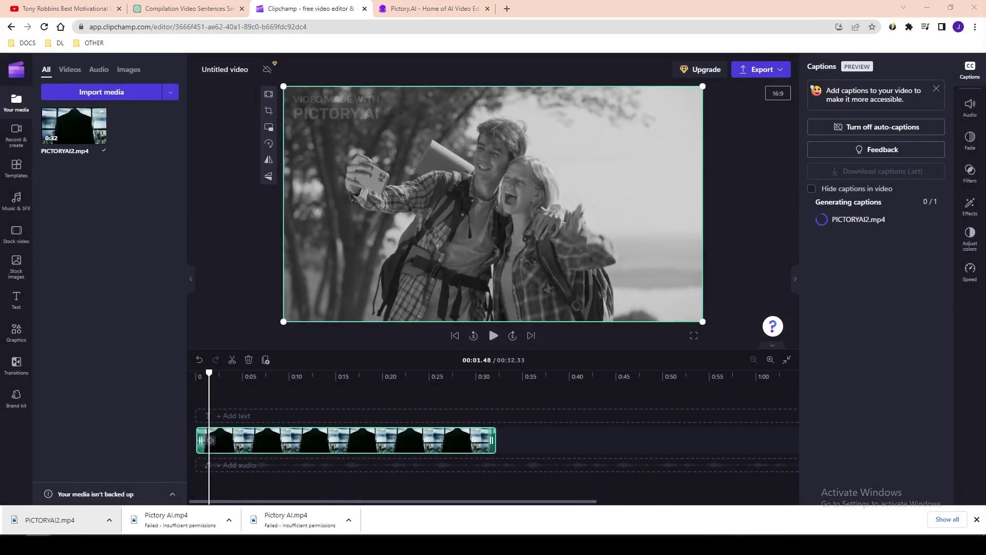
pyautogui.click(419, 293)
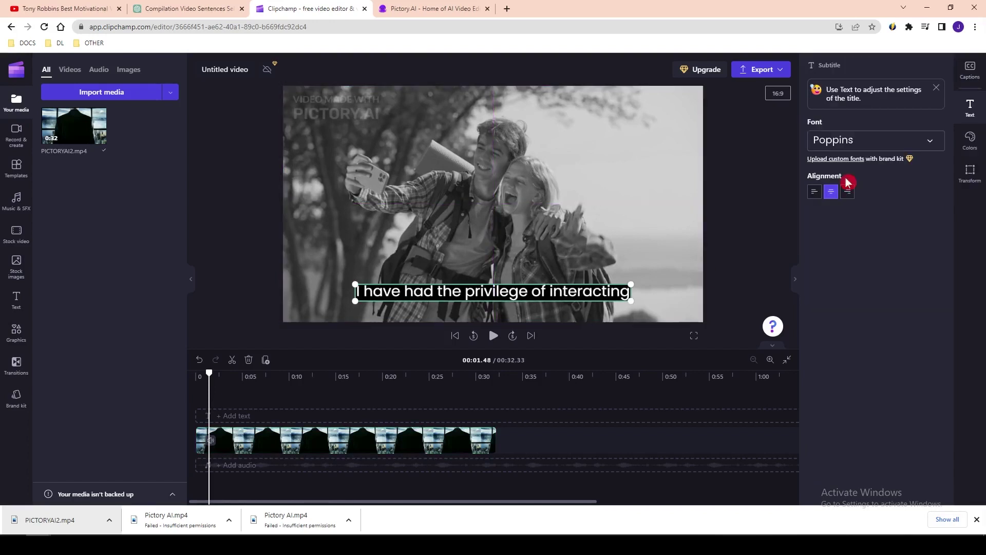
pyautogui.click(874, 141)
pyautogui.click(855, 339)
pyautogui.click(873, 141)
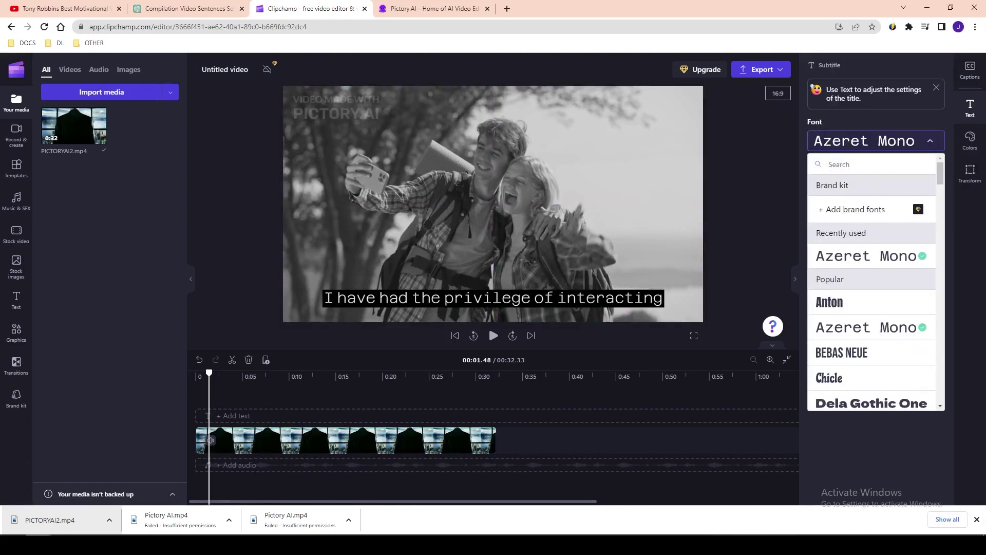
pyautogui.click(663, 290)
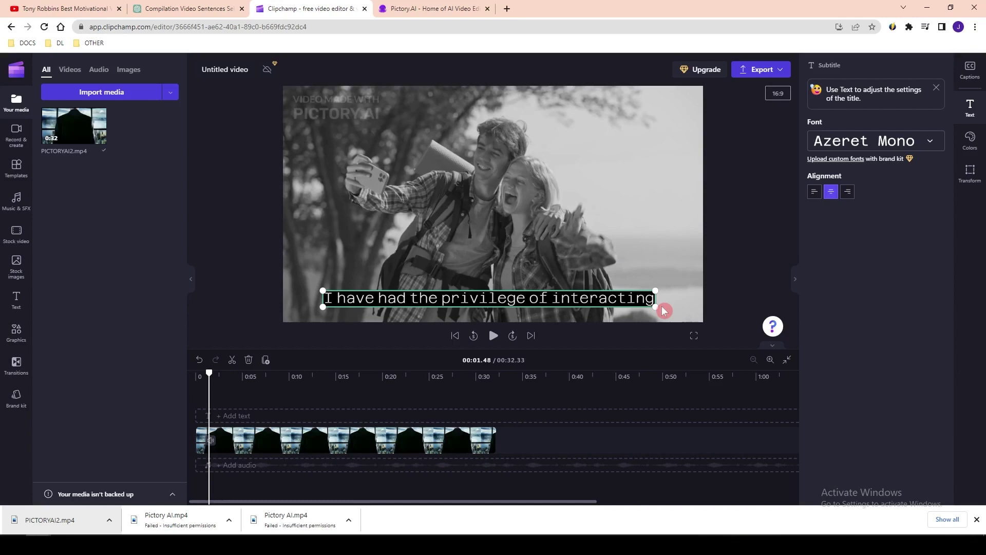
# Trim the clip's end to remove the Pictory outro, leaving a 30-second video
pyautogui.moveTo(209, 373); pyautogui.dragTo(488, 359)
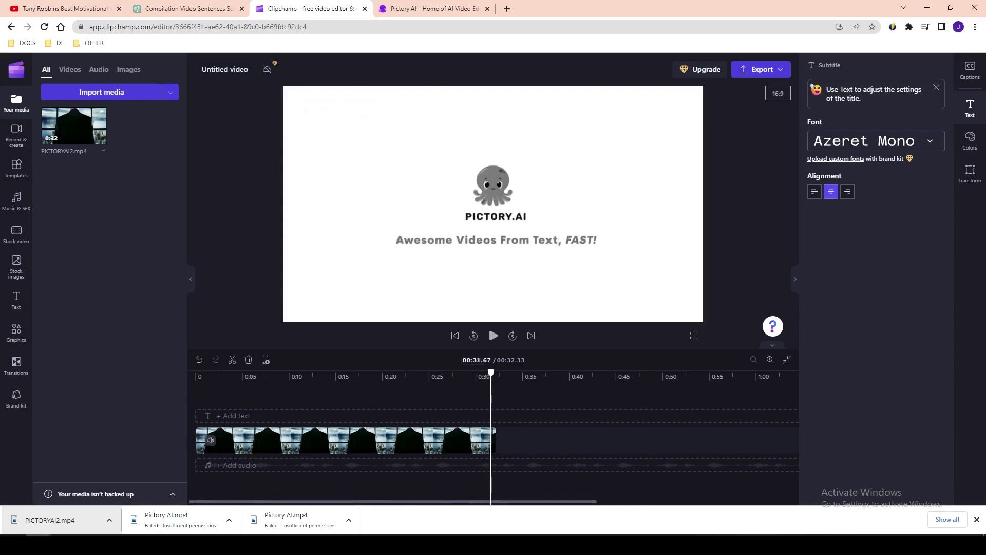
pyautogui.click(497, 466)
pyautogui.moveTo(475, 462); pyautogui.dragTo(473, 459)
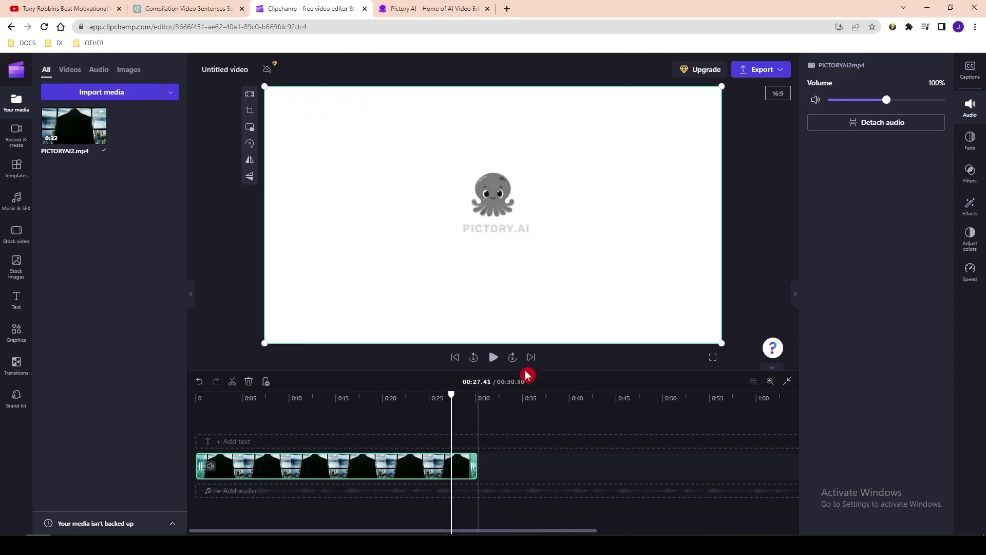
# Export the captioned black-and-white video and save it to the computer
pyautogui.click(761, 70)
pyautogui.click(704, 208)
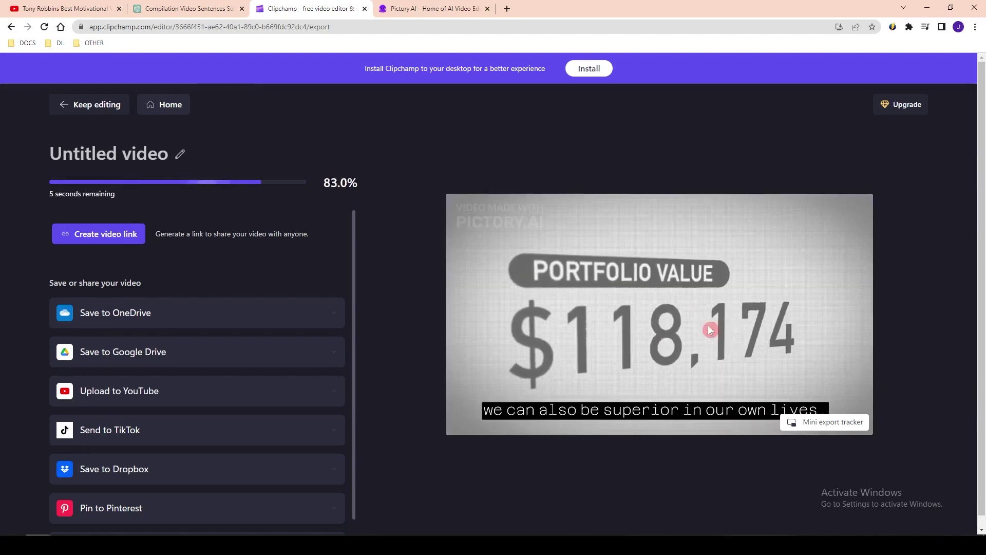
pyautogui.press('Return')
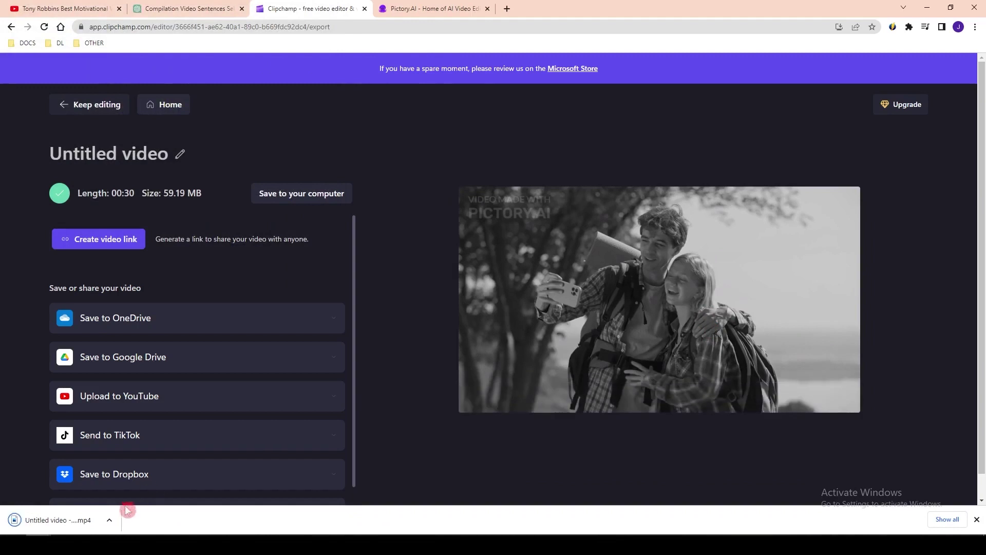